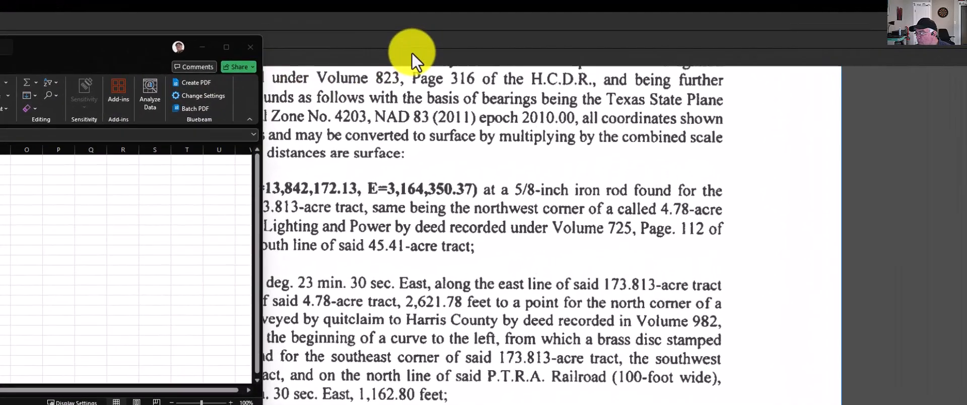
# Review the signed dredged material placement easement from its first page to the Exhibit A metes and bounds description
pyautogui.click(515, 30)
pyautogui.scroll(6, 353, 292)
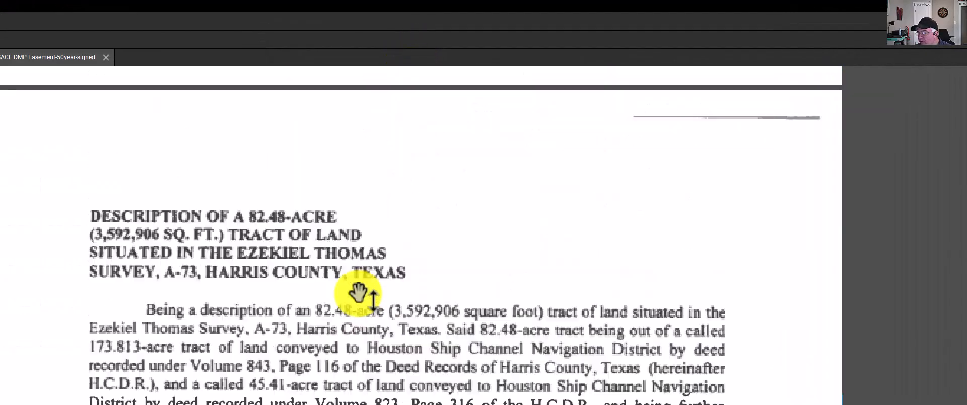
pyautogui.scroll(2, 358, 292)
pyautogui.scroll(-3, 358, 292)
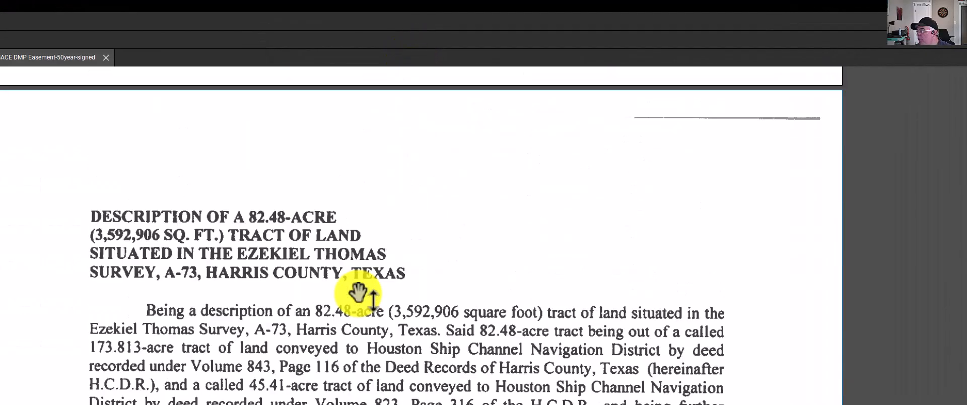
pyautogui.scroll(10, 358, 293)
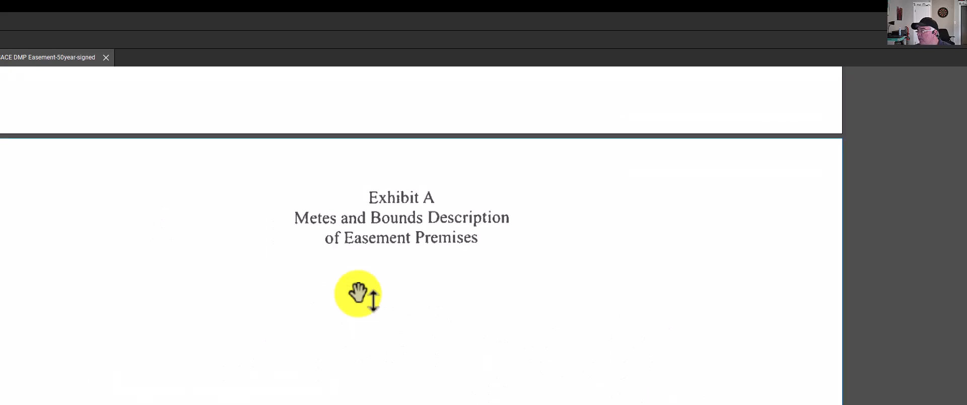
pyautogui.scroll(10, 358, 294)
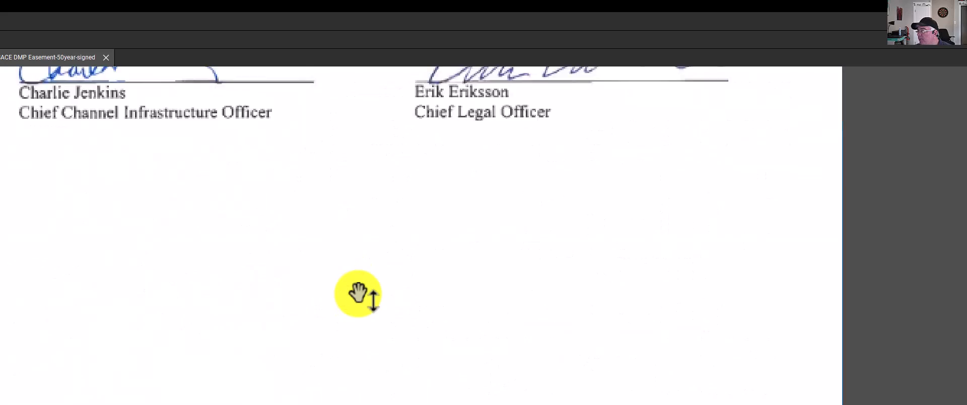
pyautogui.scroll(10, 358, 294)
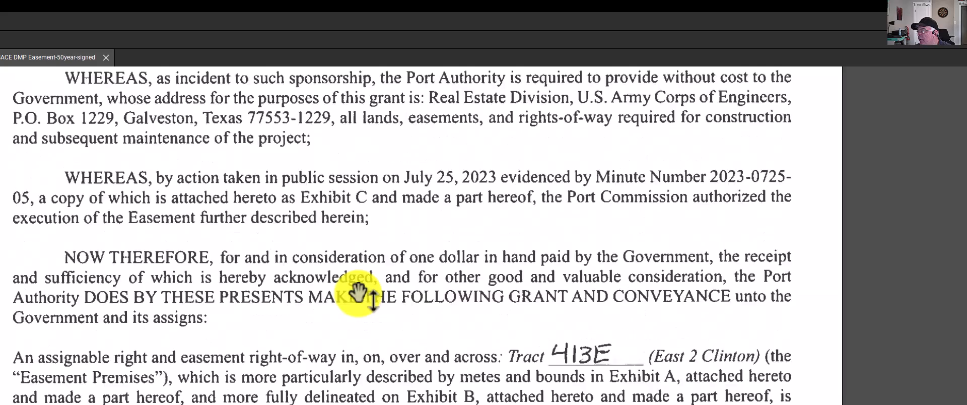
pyautogui.scroll(10, 358, 293)
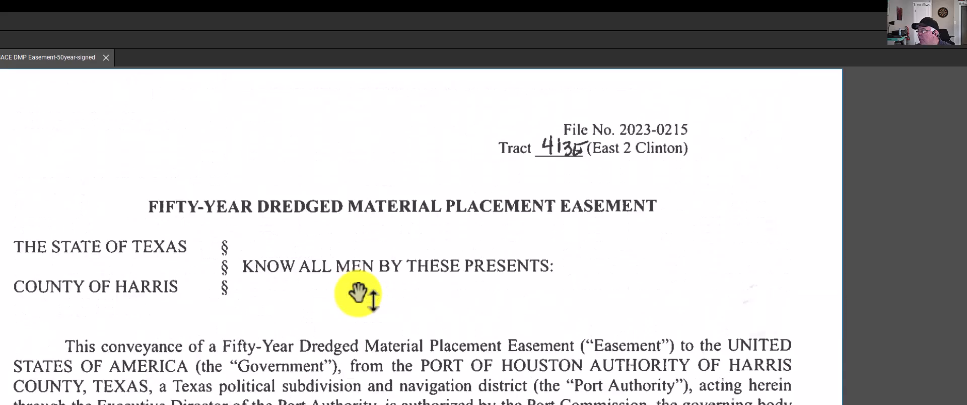
pyautogui.scroll(-5, 378, 402)
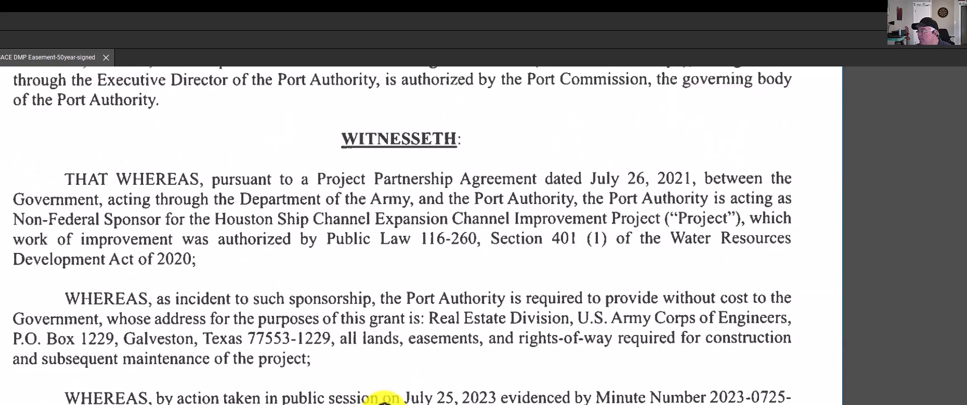
pyautogui.scroll(-15, 384, 399)
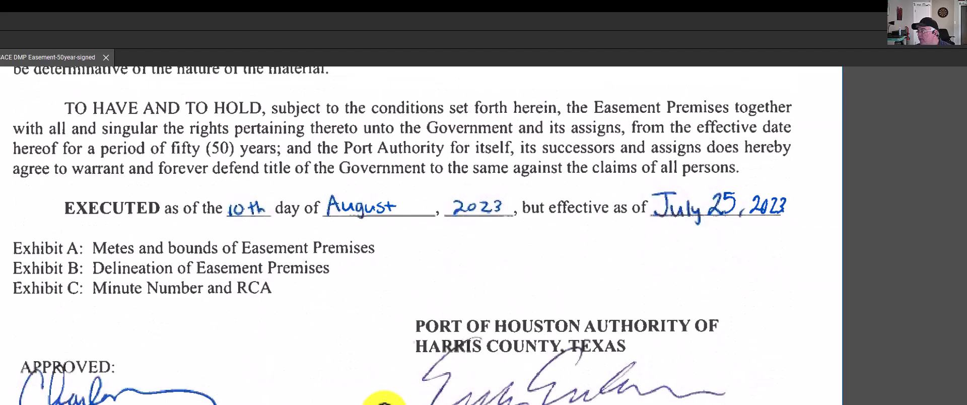
pyautogui.scroll(-15, 384, 403)
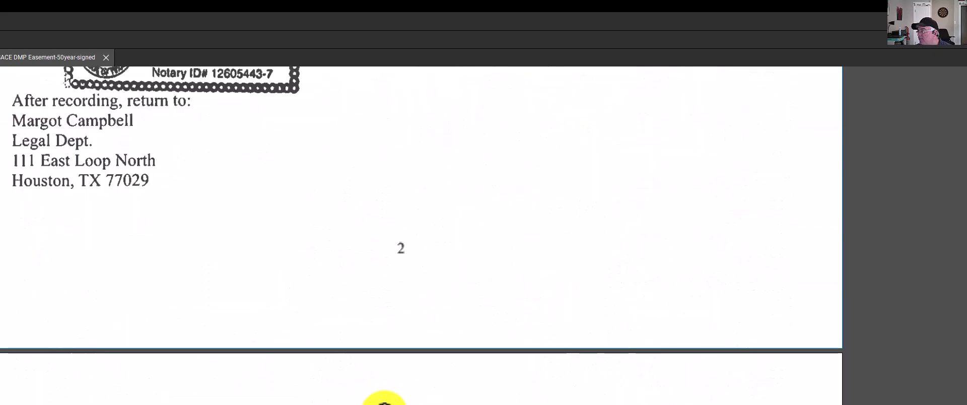
pyautogui.scroll(-15, 384, 403)
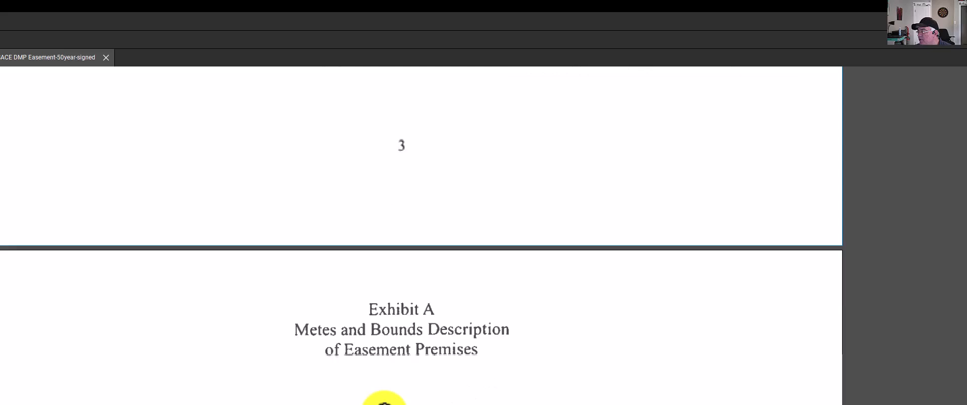
pyautogui.scroll(-15, 384, 404)
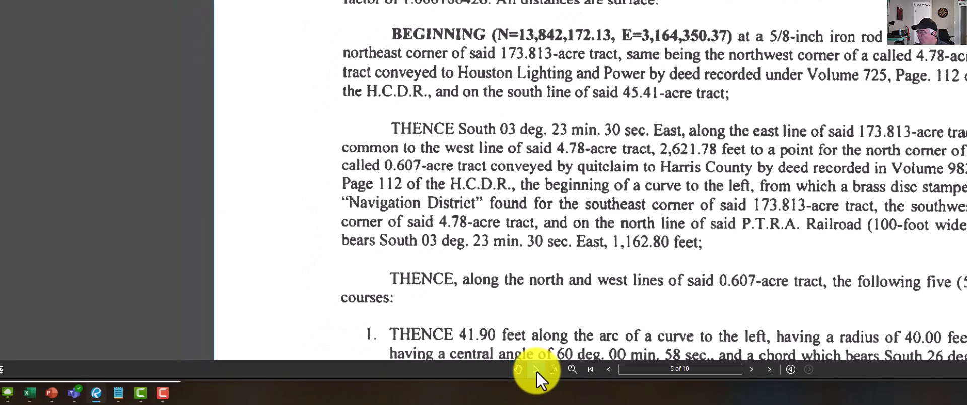
# Try to select the northing and easting coordinates in the BEGINNING paragraph of the legal description
pyautogui.scroll(6, 533, 297)
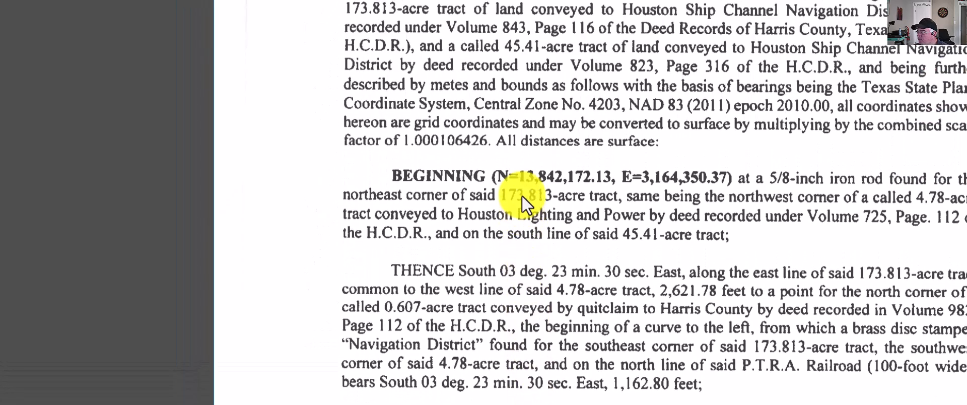
pyautogui.moveTo(521, 250); pyautogui.dragTo(630, 246)
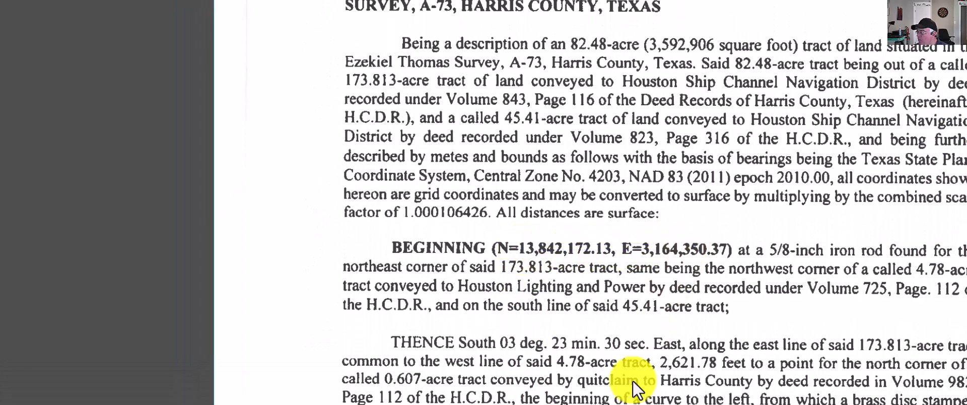
pyautogui.scroll(-4, 630, 246)
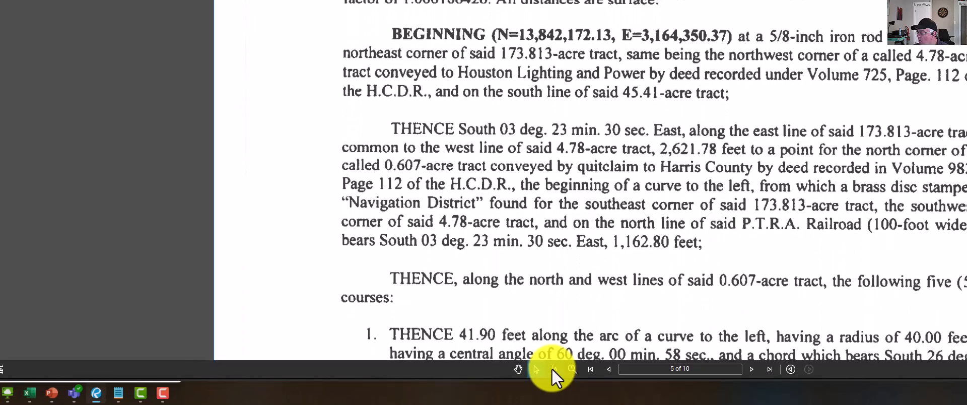
pyautogui.scroll(4, 519, 96)
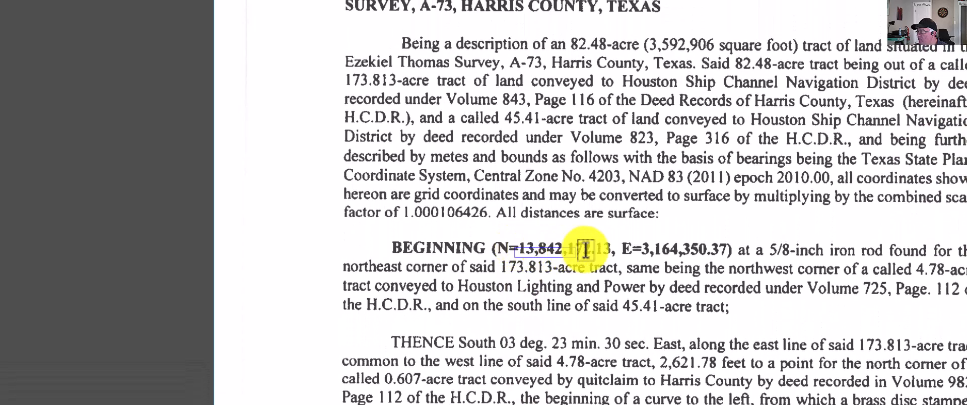
pyautogui.moveTo(665, 244); pyautogui.dragTo(666, 244)
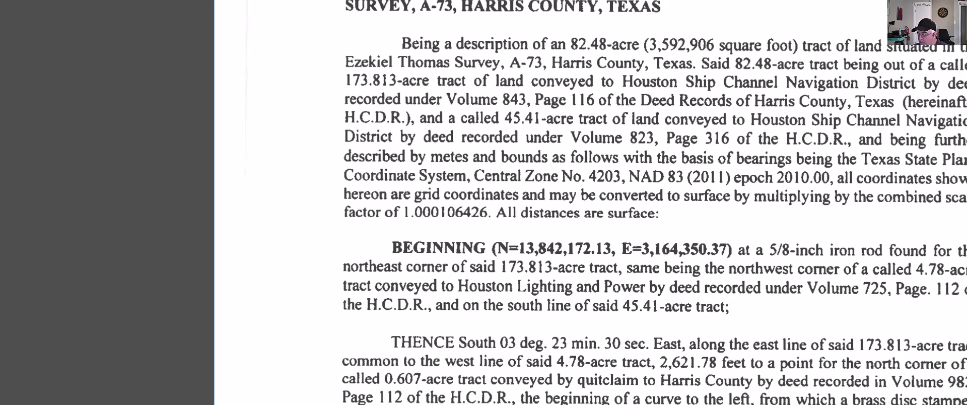
# Switch to the Excel traverse workbook and enter 13842172.13 as start X and 3164350.37 as start Y on the East 2 Clinton sheet
pyautogui.hotkey('alt', 'Tab')
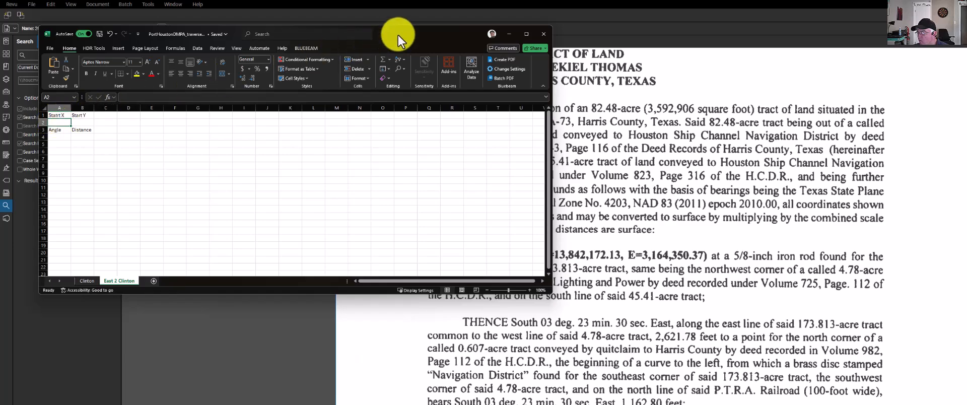
pyautogui.moveTo(398, 35); pyautogui.dragTo(382, 33)
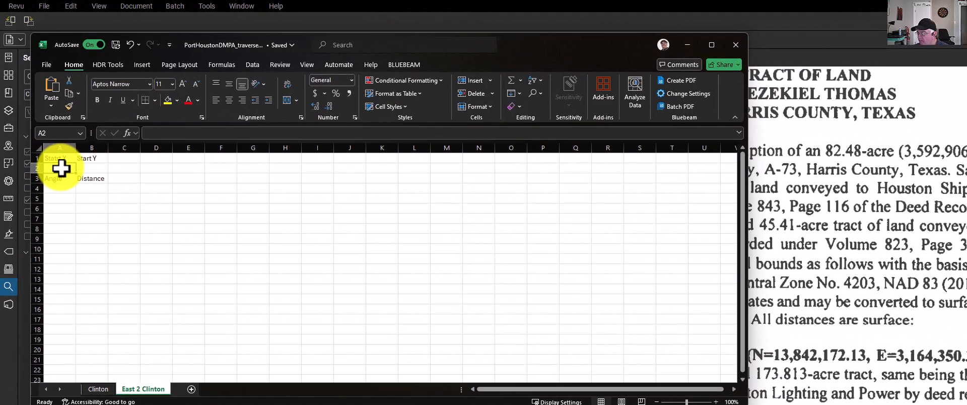
pyautogui.write('13842')
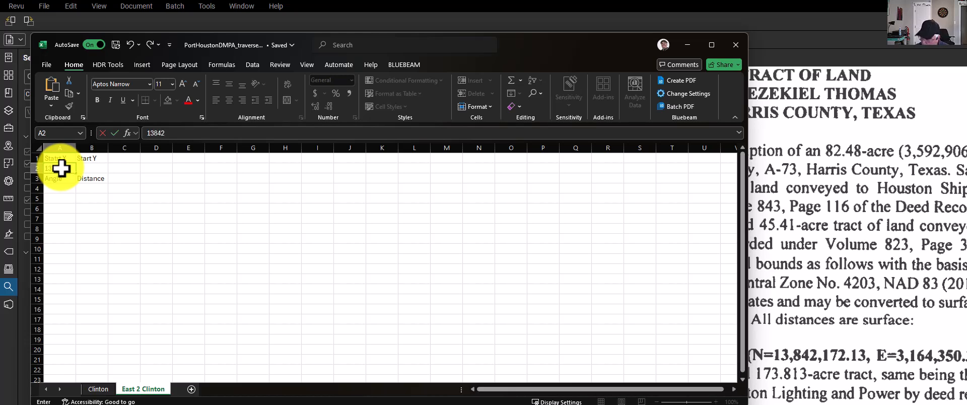
pyautogui.write('172.13')
pyautogui.press('Tab')
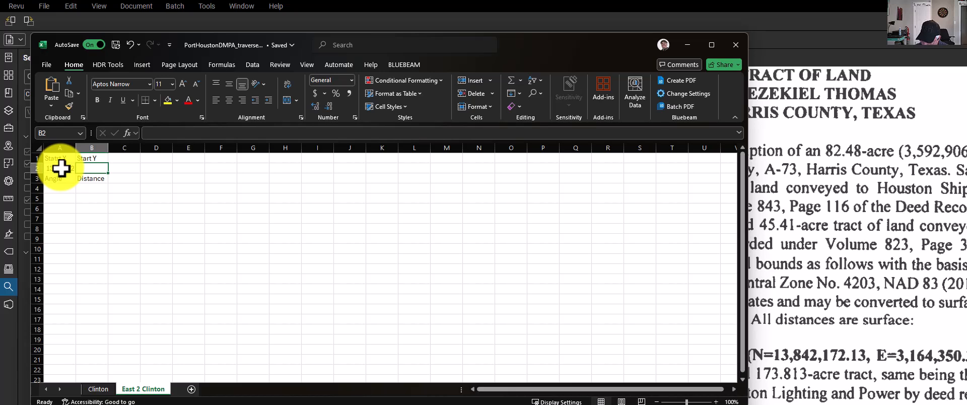
pyautogui.write('3164')
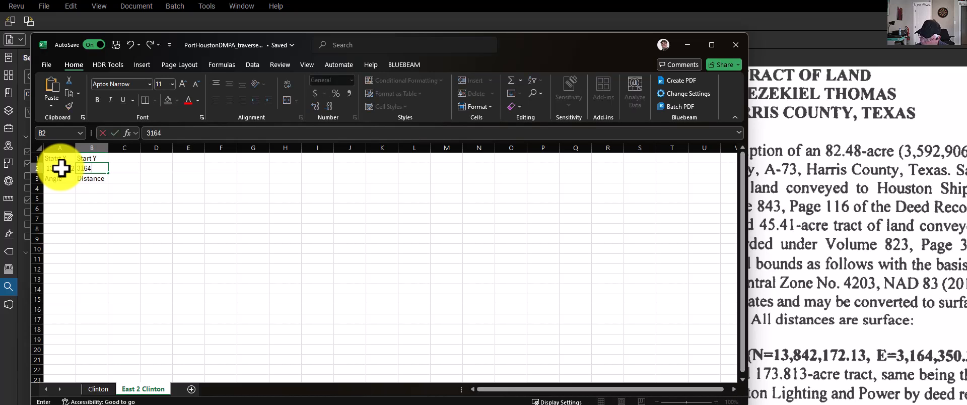
pyautogui.write('350.37')
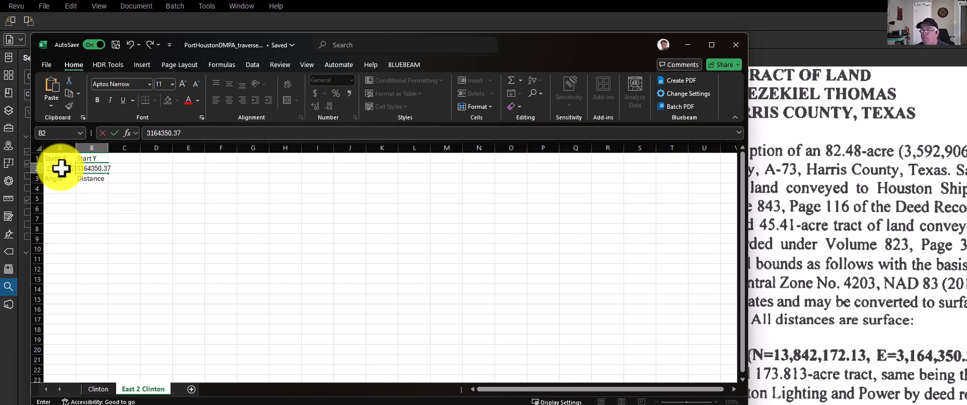
# Enter the first course's bearing from the legal description as S03-23-30E in cell A4 under Angle
pyautogui.click(61, 188)
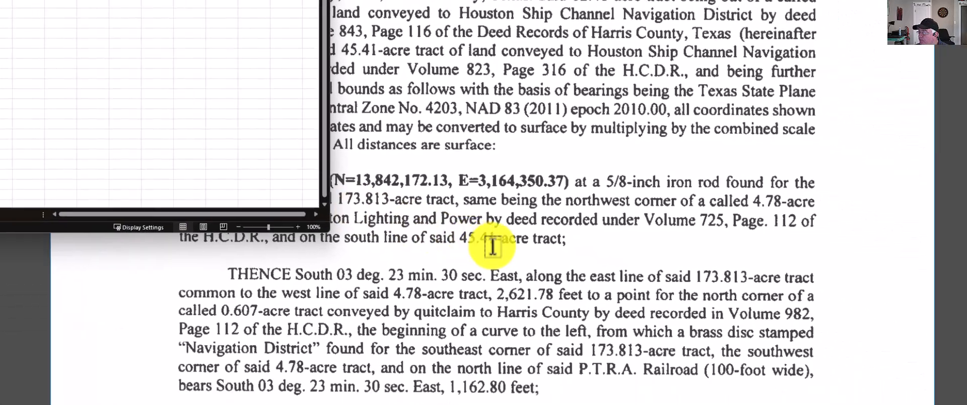
pyautogui.click(405, 209)
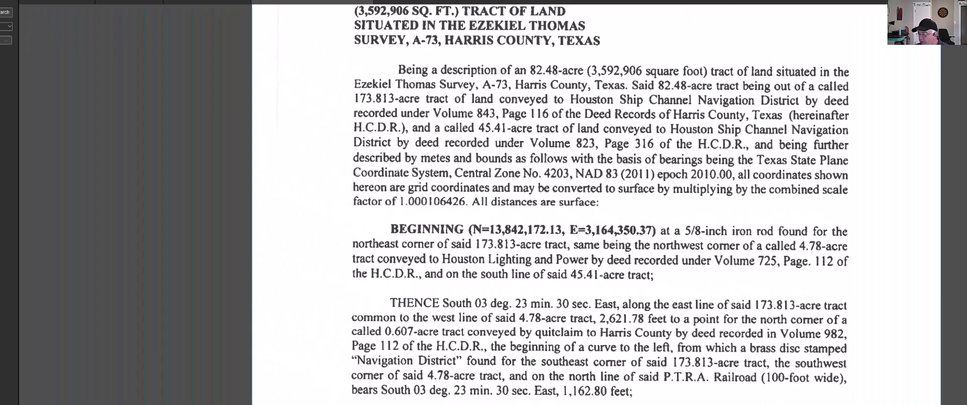
pyautogui.hotkey('alt', 'Tab')
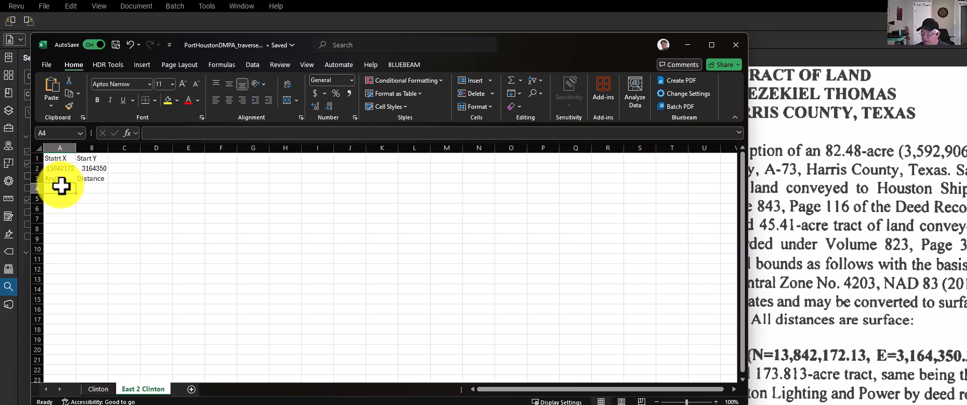
pyautogui.write('S')
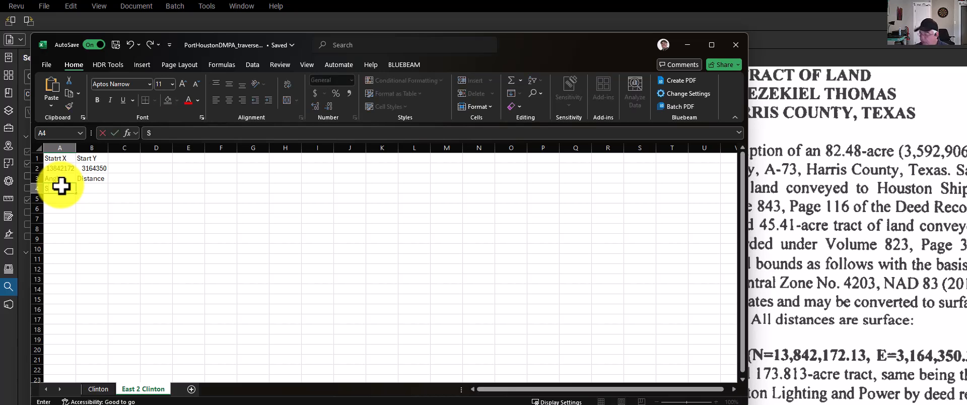
pyautogui.write('03-')
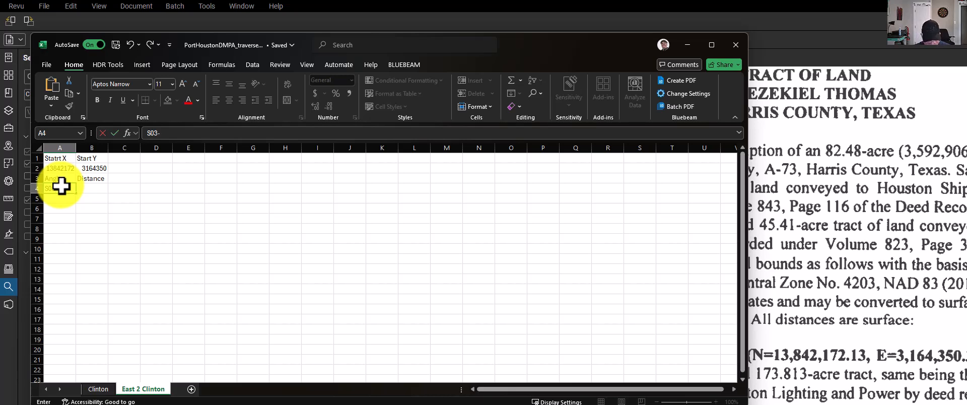
pyautogui.write('23-30E')
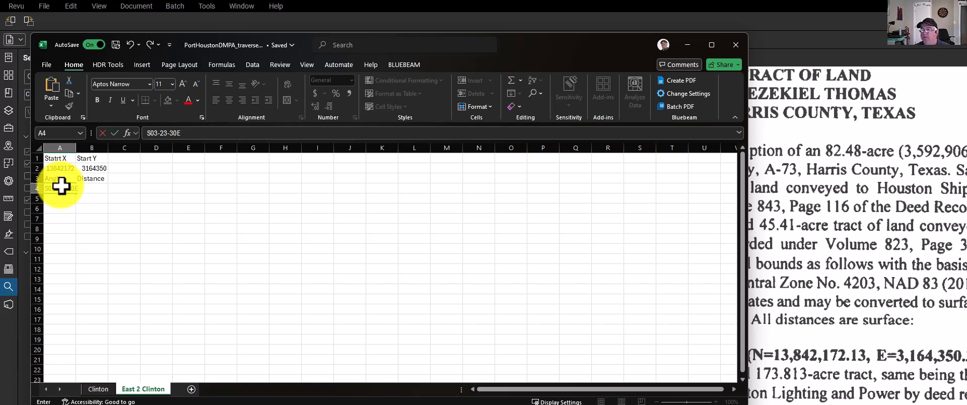
pyautogui.press('Tab')
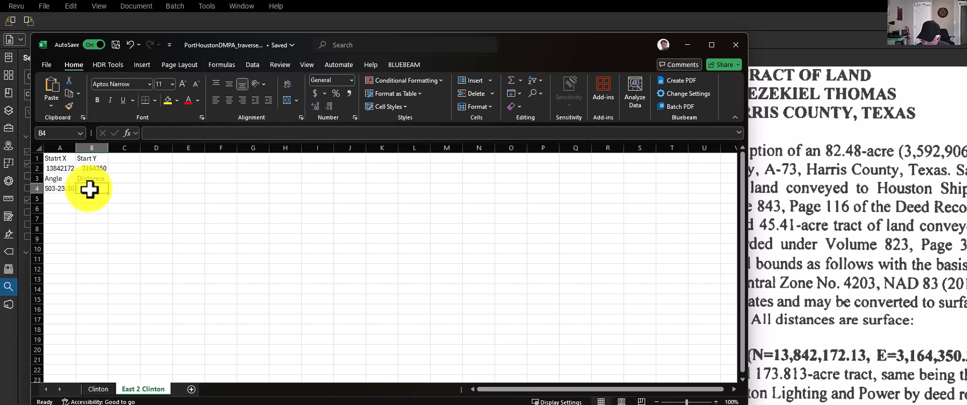
# Enter 2621.78 as the first course's distance in cell B4
pyautogui.write('2621')
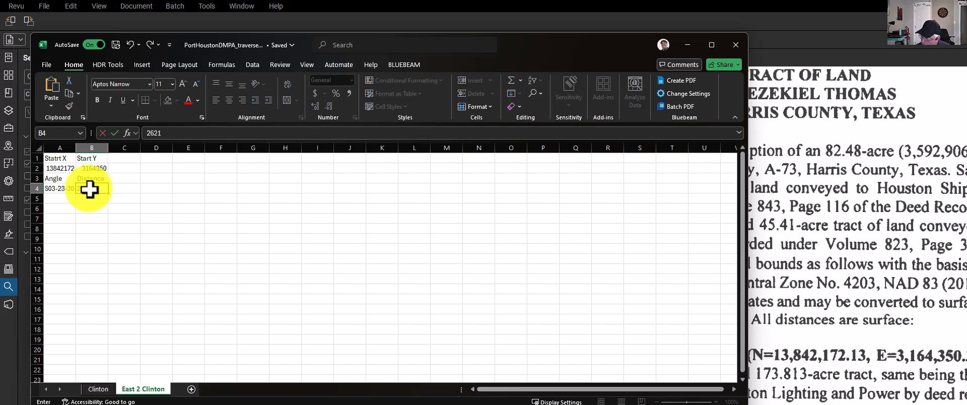
pyautogui.write('.78')
pyautogui.press('Tab')
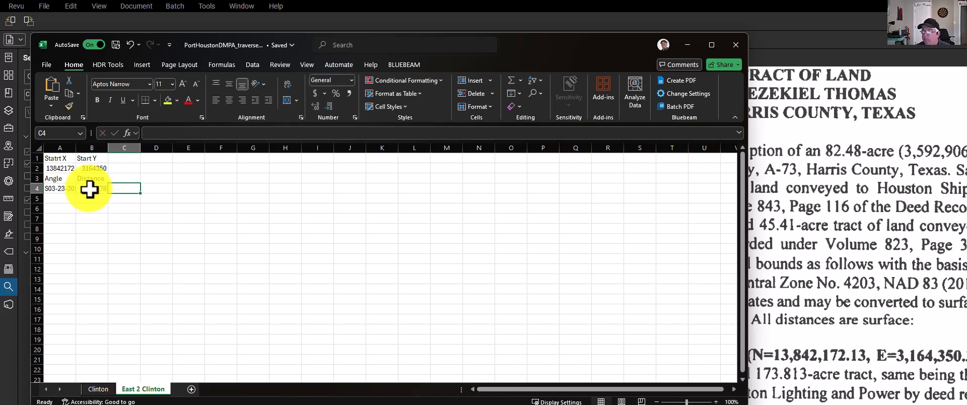
pyautogui.click(48, 199)
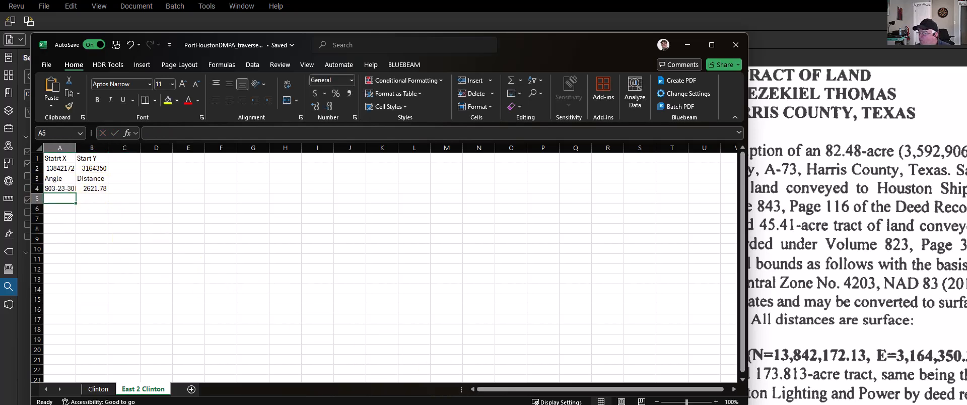
# Select the first course's angle and distance cells, B4 to C4, in the completed traverse table
pyautogui.scroll(-3, 857, 227)
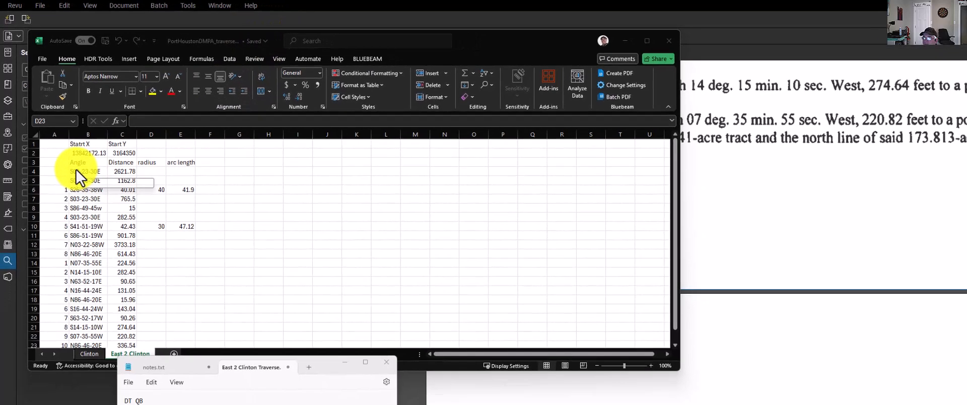
pyautogui.click(80, 188)
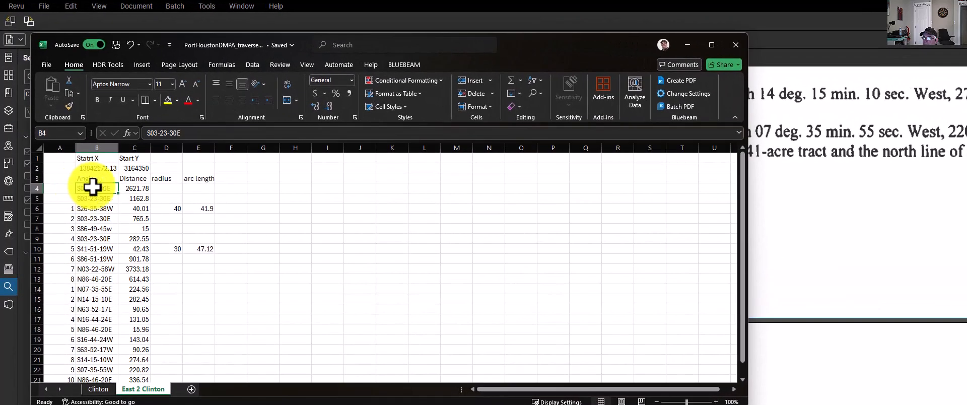
pyautogui.moveTo(74, 175); pyautogui.dragTo(123, 177)
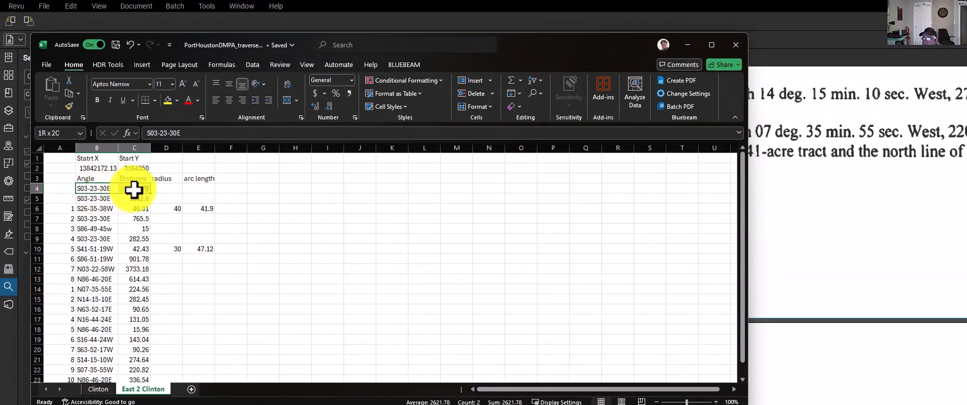
# Copy the start coordinates in B2 to C2 from Excel onto the SP line of the Notepad traverse file, without the extra line break
pyautogui.moveTo(95, 166); pyautogui.dragTo(139, 167)
pyautogui.hotkey('ctrl', 'c')
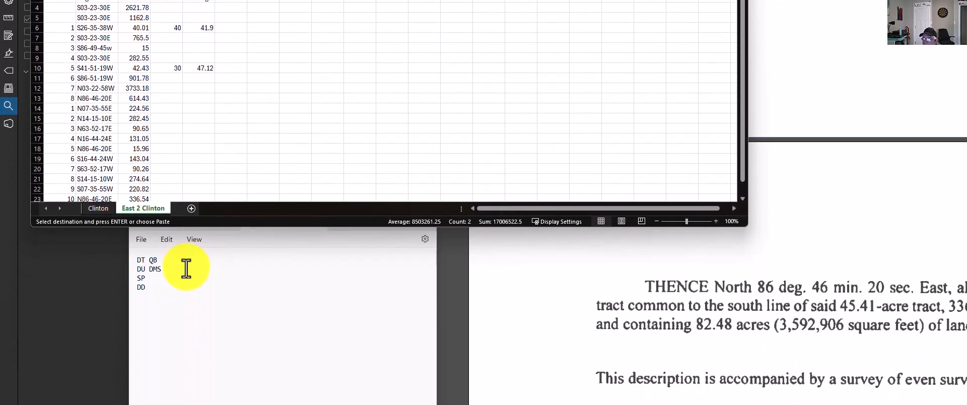
pyautogui.click(187, 278)
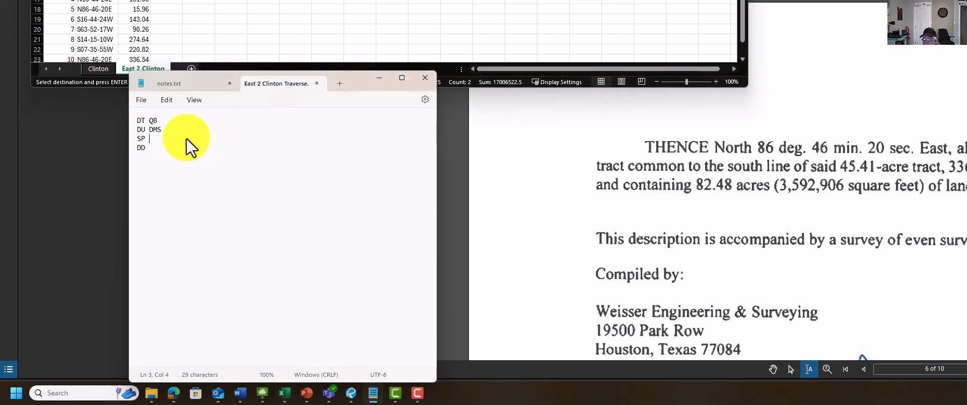
pyautogui.hotkey('ctrl', 'v')
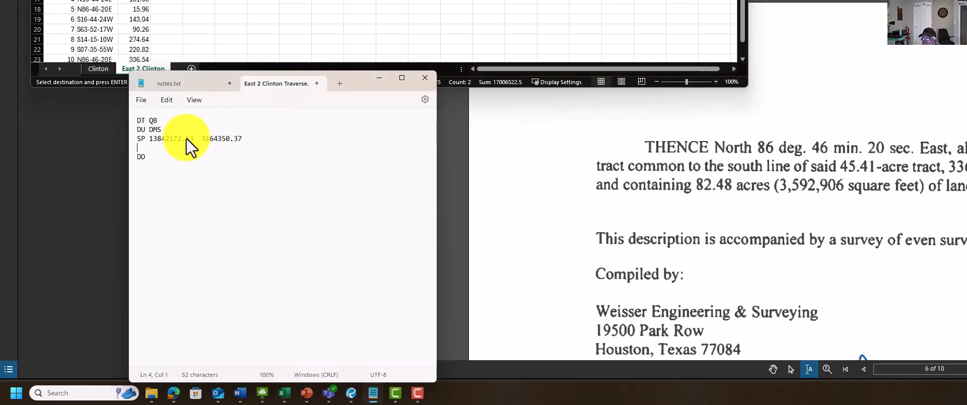
pyautogui.press('Delete')
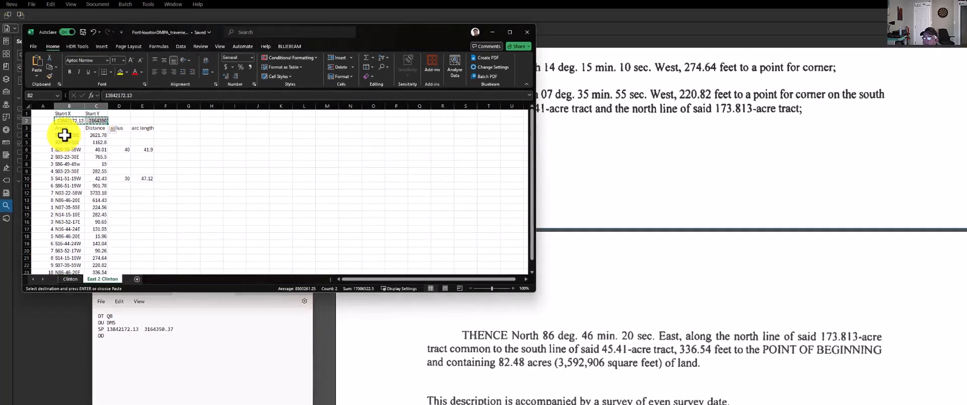
# Copy the first two courses, cells B4 to C5, from Excel onto the DD line in Notepad and prefix the second course with DD
pyautogui.moveTo(69, 99); pyautogui.dragTo(96, 102)
pyautogui.moveTo(91, 140); pyautogui.dragTo(90, 141)
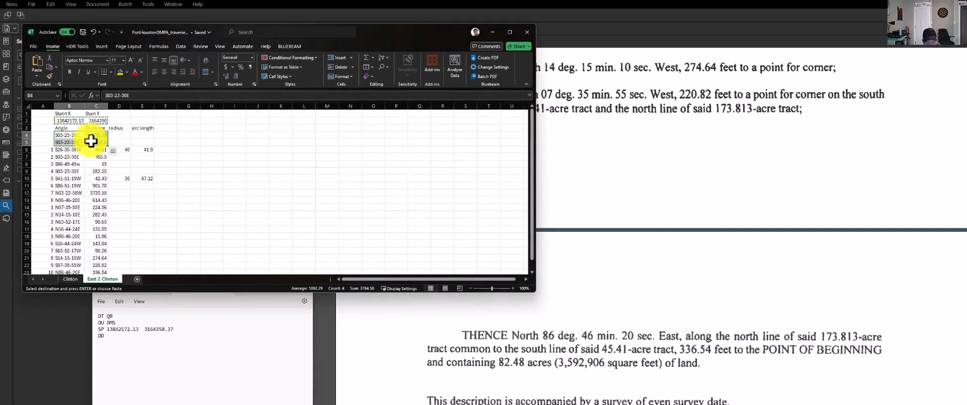
pyautogui.hotkey('ctrl', 'c')
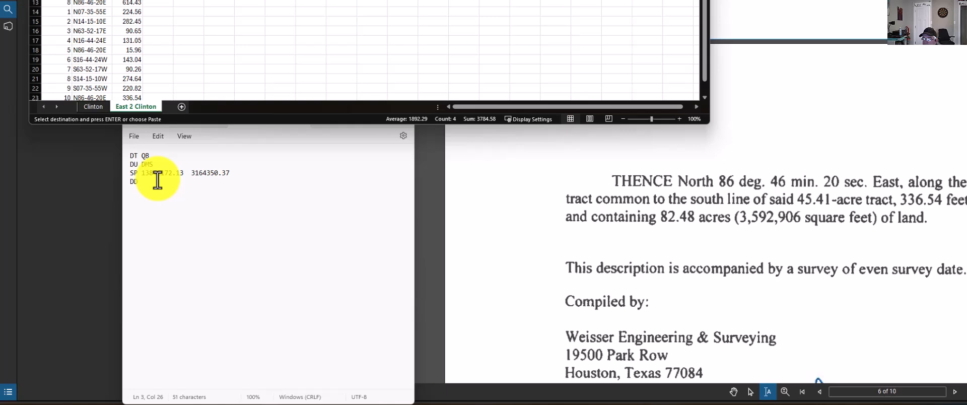
pyautogui.click(120, 336)
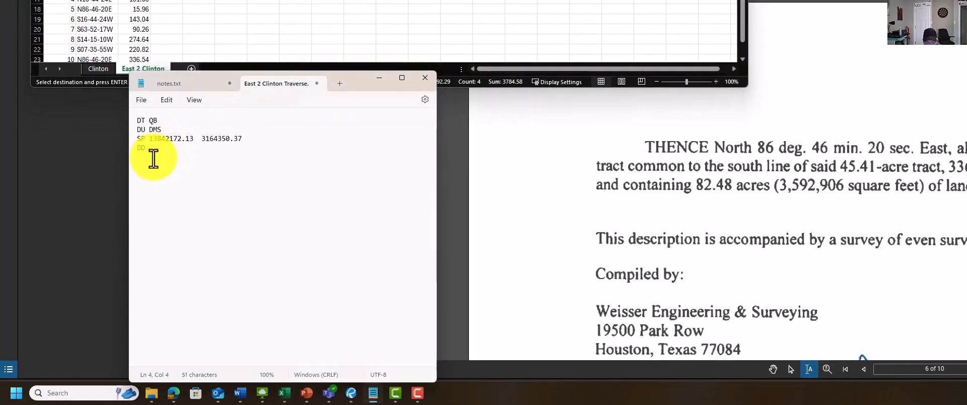
pyautogui.hotkey('ctrl', 'v')
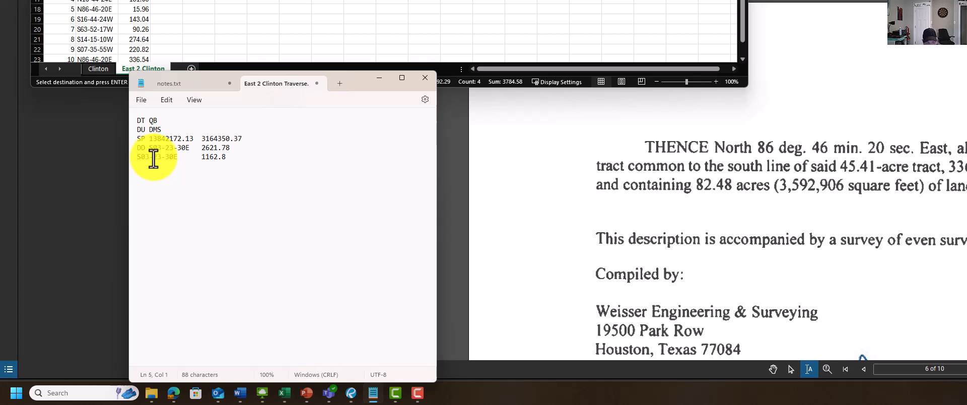
pyautogui.write('DD')
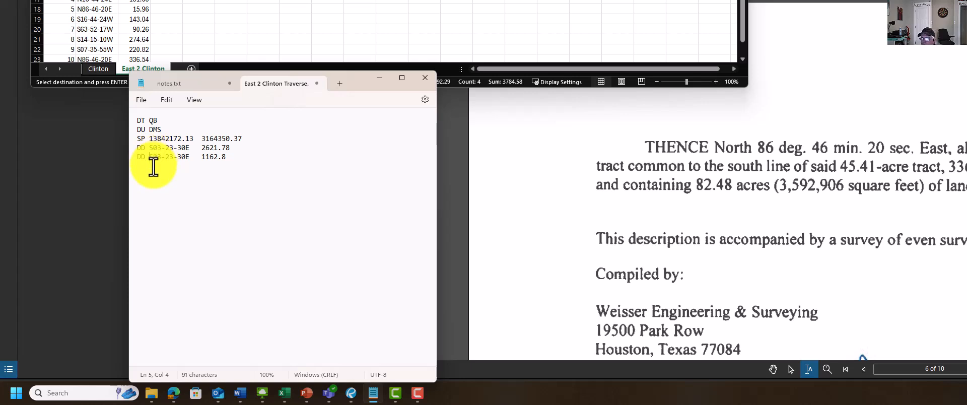
# Add a new DD line to the traverse file and paste the S26-35-38W, 40.01 course from row 6 of the Excel table
pyautogui.click(250, 160)
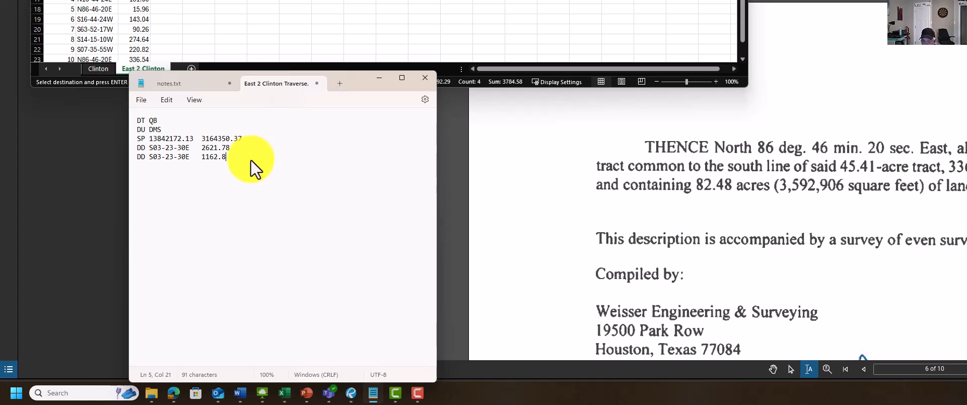
pyautogui.press('Return')
pyautogui.write('DD')
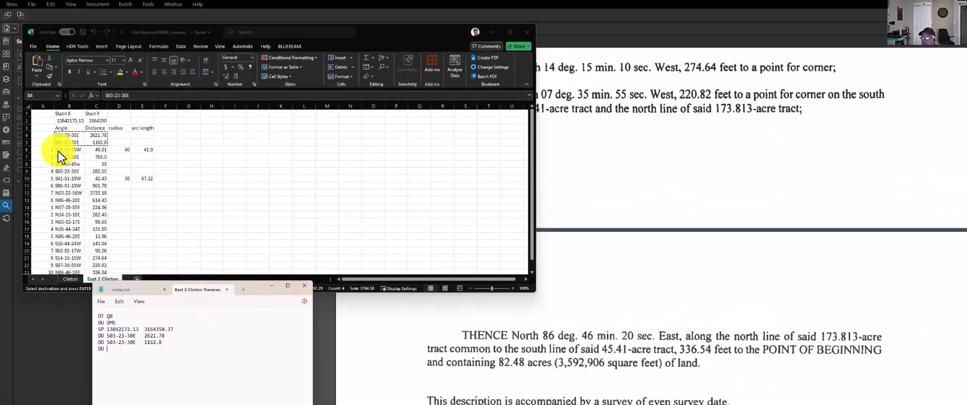
pyautogui.moveTo(58, 150); pyautogui.dragTo(92, 149)
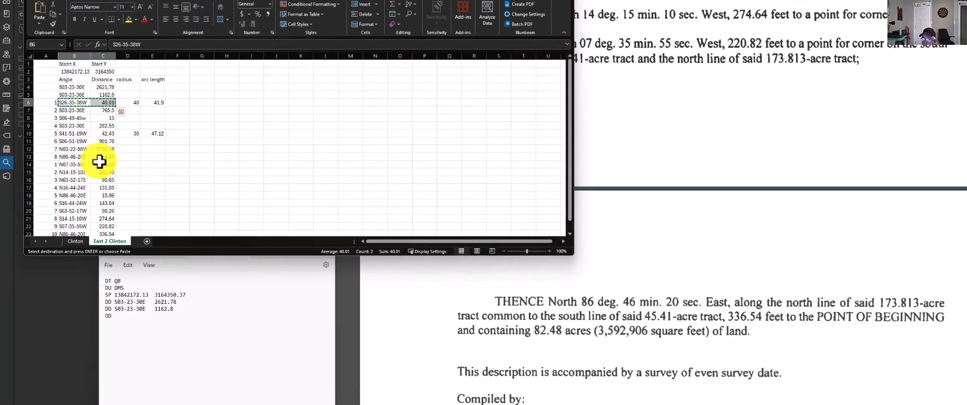
pyautogui.click(125, 350)
pyautogui.hotkey('ctrl', 'v')
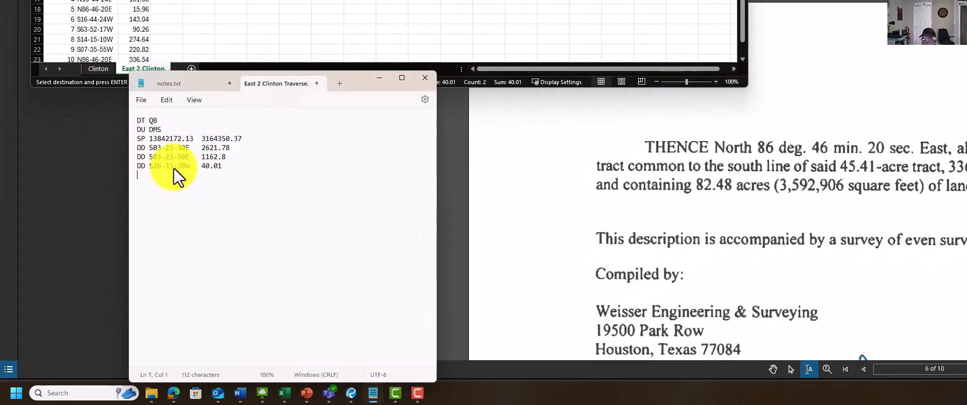
# Check the curve course definitions in the browser's traverse format reference and start the next line of the Notepad file with AD
pyautogui.click(180, 397)
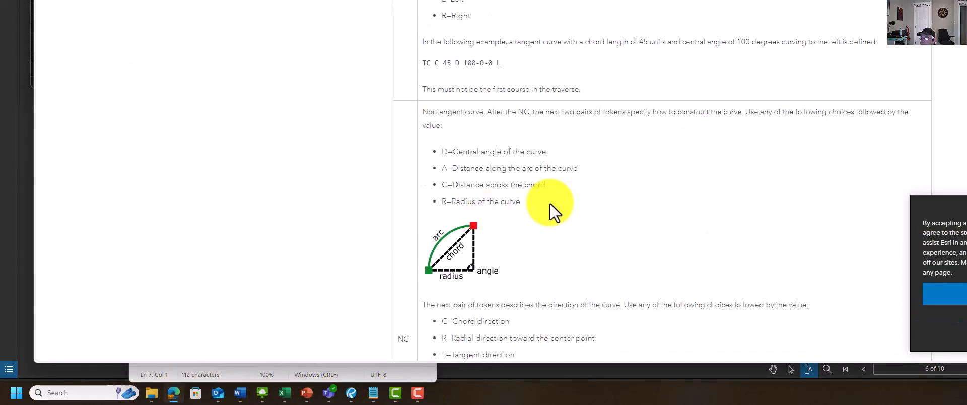
pyautogui.scroll(5, 549, 202)
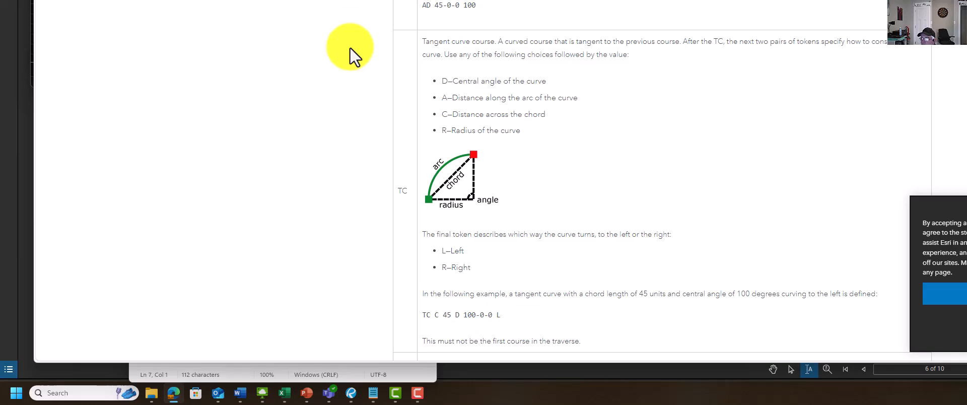
pyautogui.moveTo(376, 395)
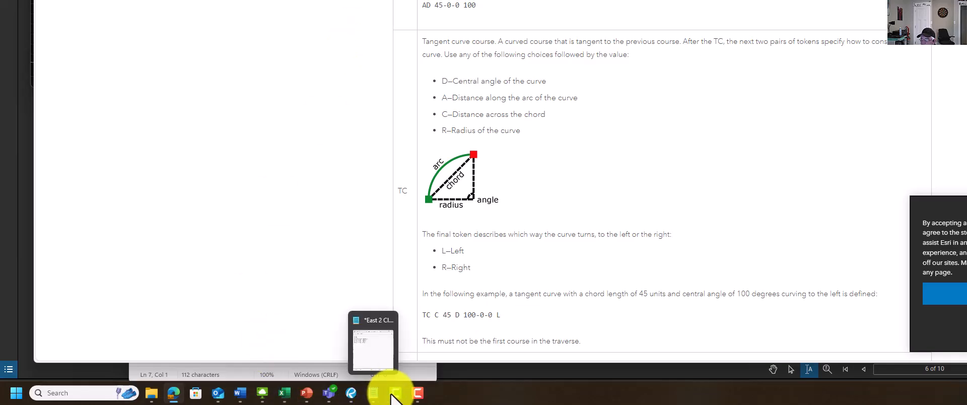
pyautogui.click(285, 393)
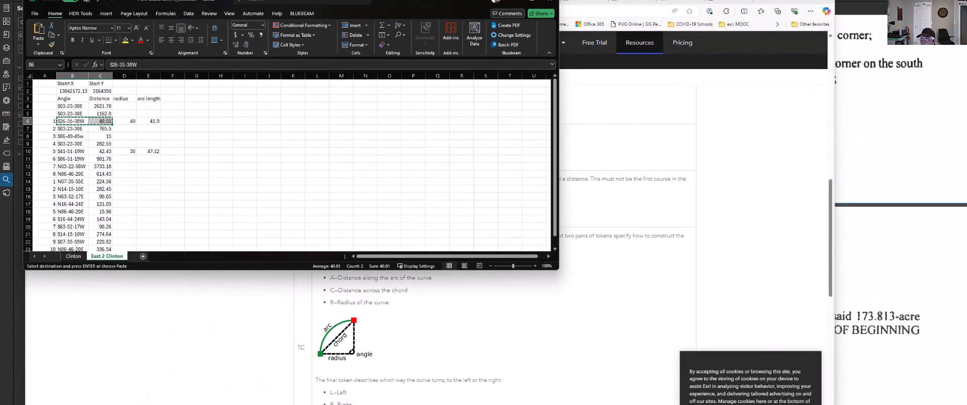
pyautogui.click(373, 393)
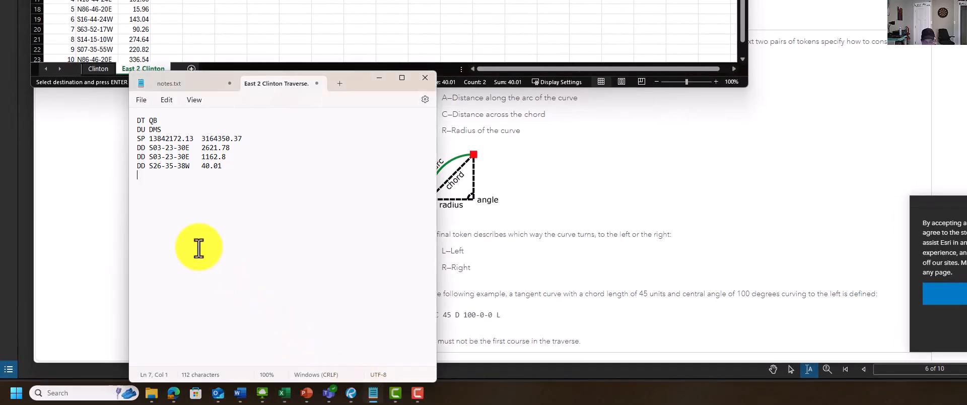
pyautogui.write('AD')
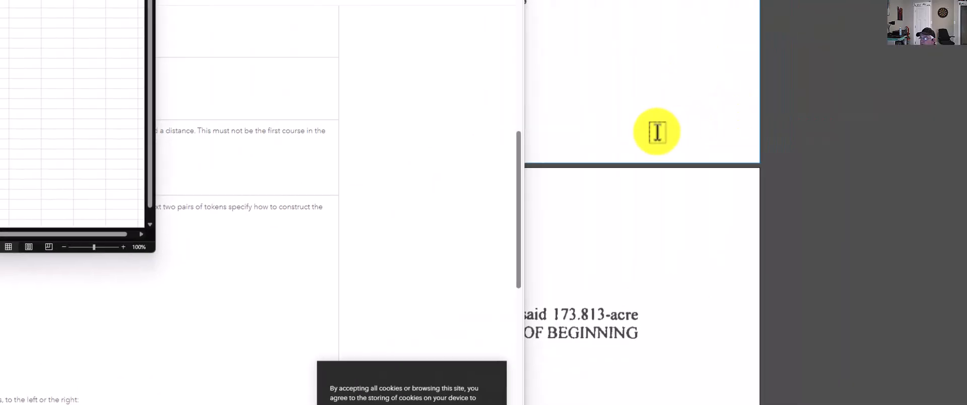
# Examine the easement PDF in Bluebeam Revu for the first curve's arc length, radius, central angle and chord bearing
pyautogui.scroll(15, 244, 293)
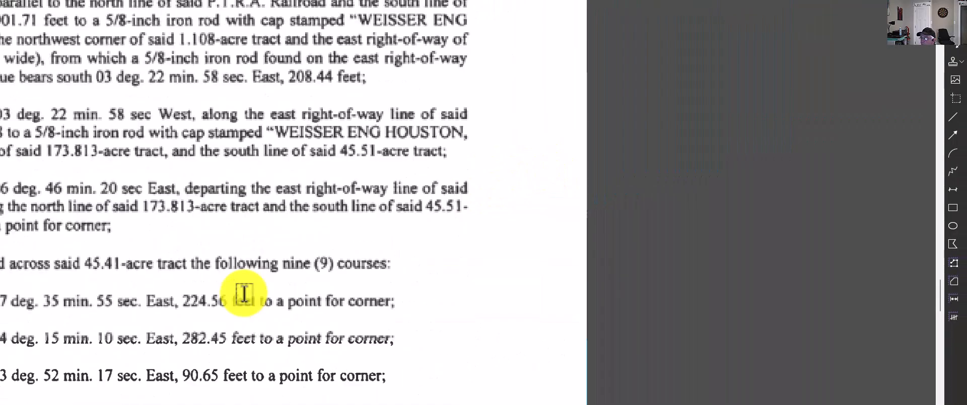
pyautogui.scroll(10, 244, 294)
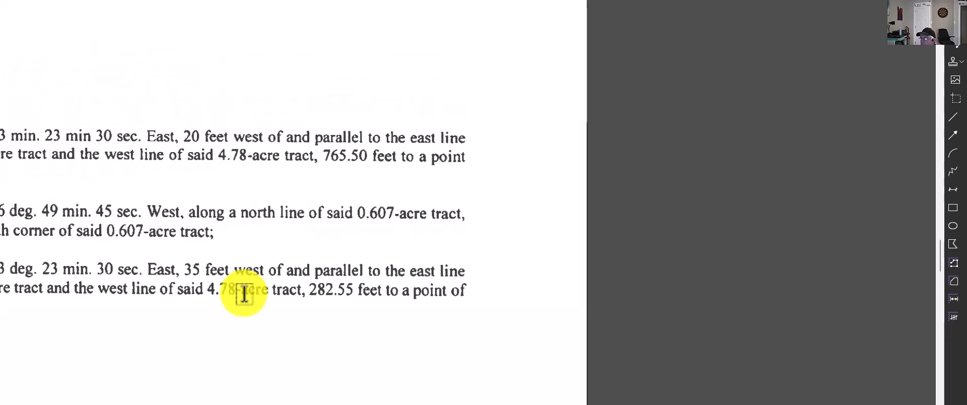
pyautogui.scroll(10, 244, 294)
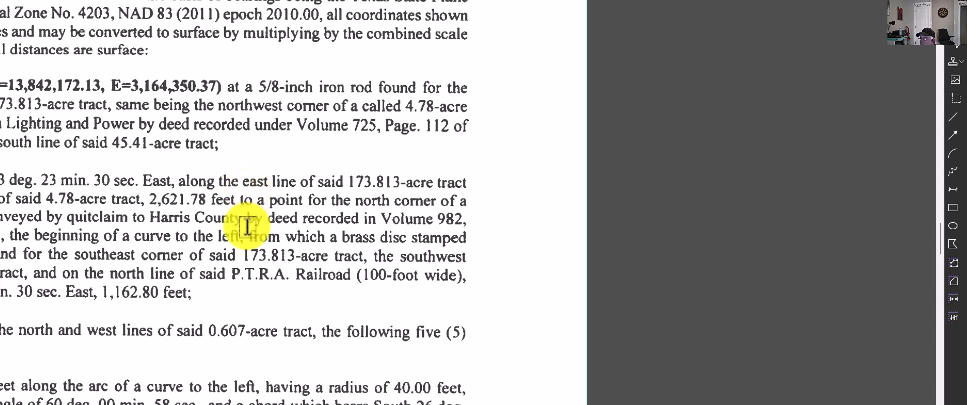
pyautogui.scroll(2, 256, 306)
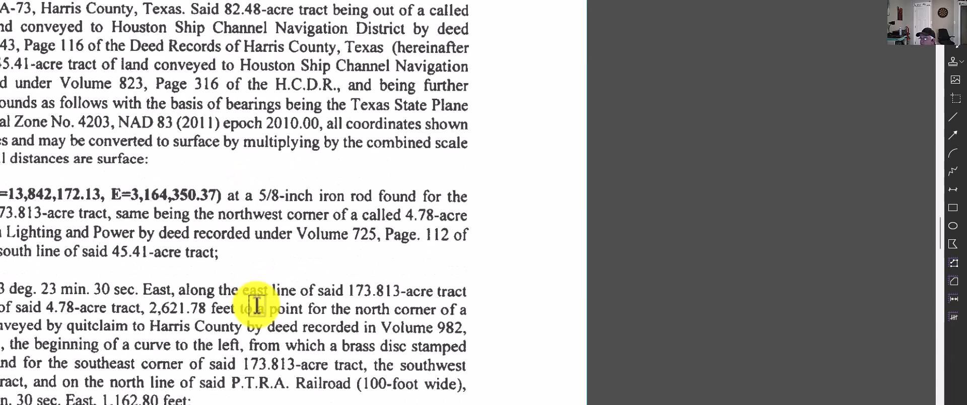
pyautogui.scroll(-1, 249, 362)
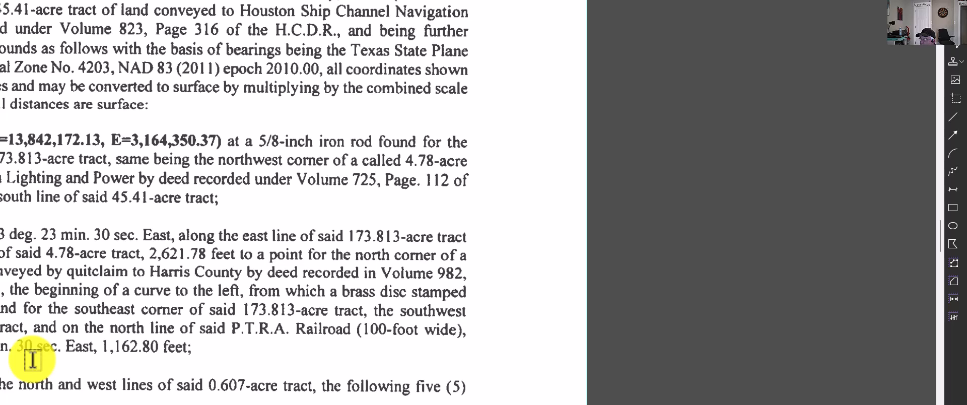
pyautogui.scroll(-3, 32, 360)
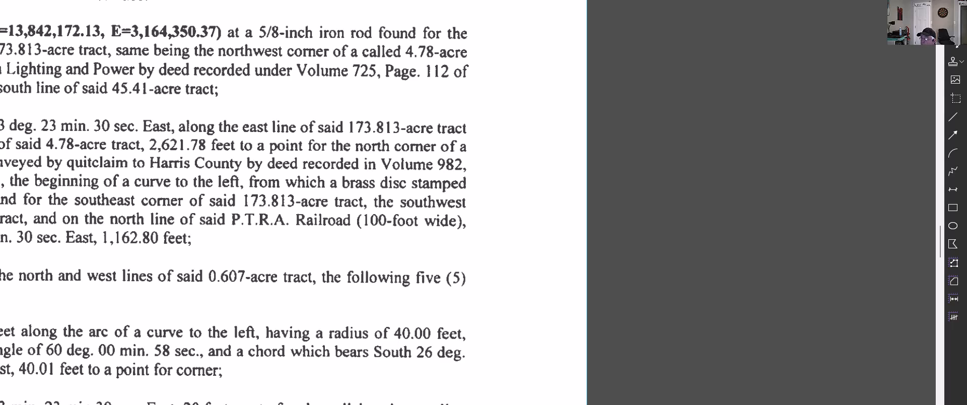
pyautogui.scroll(5, 302, 202)
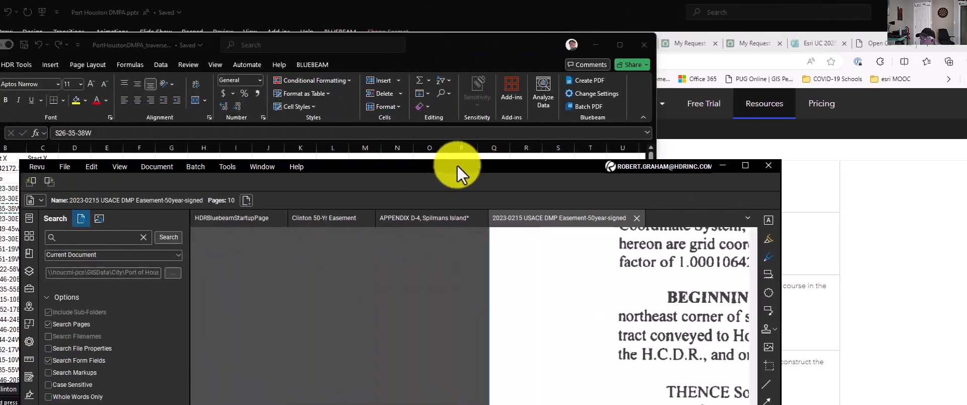
# Move the easement PDF window clear of the Excel and Notepad windows and bring the first curve call into view
pyautogui.moveTo(458, 166); pyautogui.dragTo(721, 30)
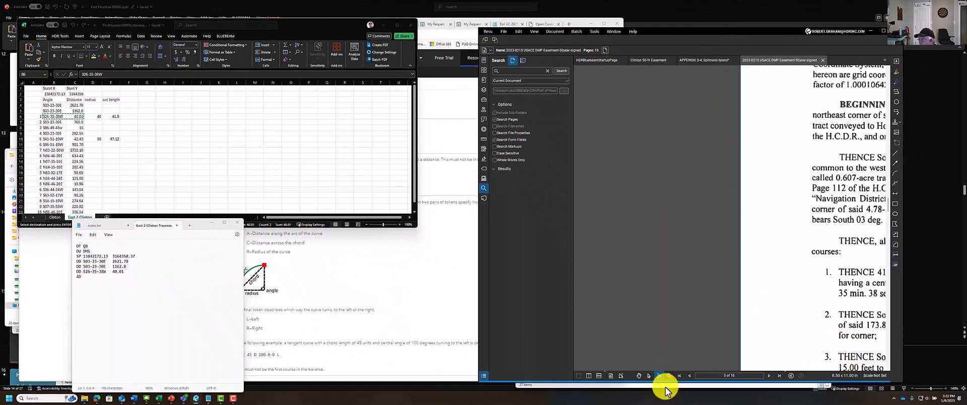
pyautogui.click(638, 375)
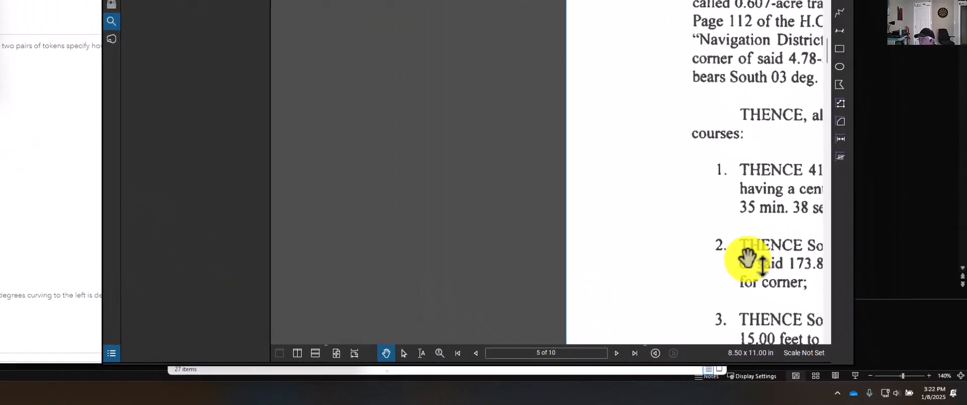
pyautogui.moveTo(748, 260); pyautogui.dragTo(396, 209)
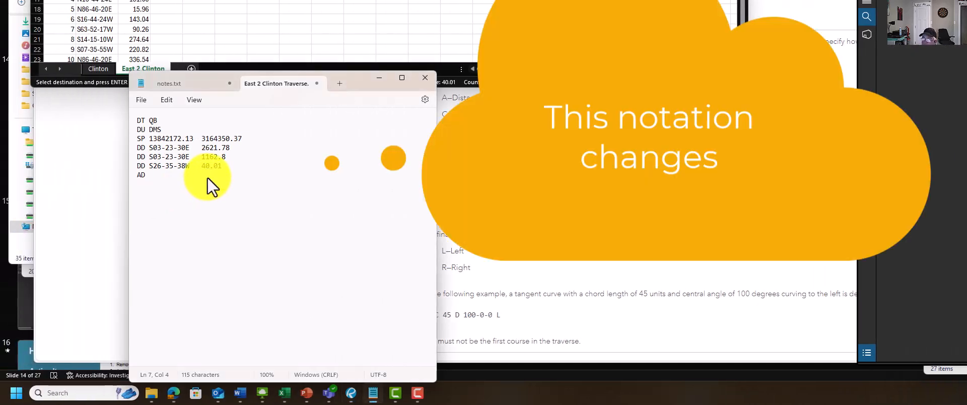
# Complete the AD line in the traverse file with the curve's central angle 60-00-58 and arc length 41.90 from the easement PDF
pyautogui.write('60-00-')
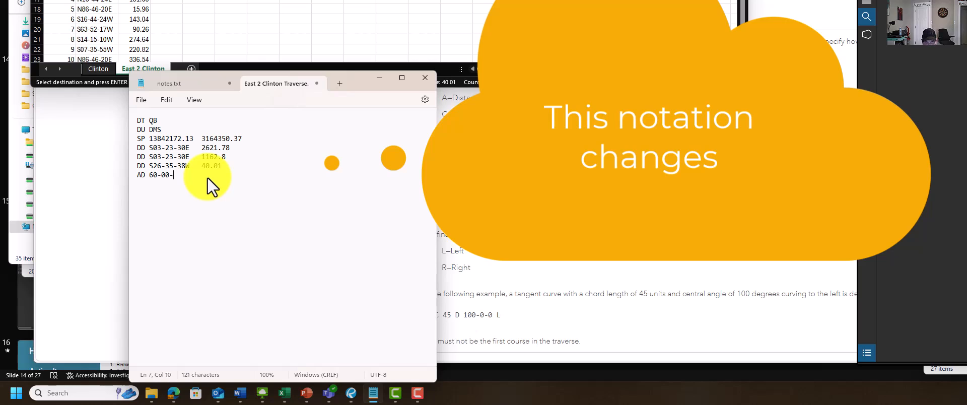
pyautogui.write('58')
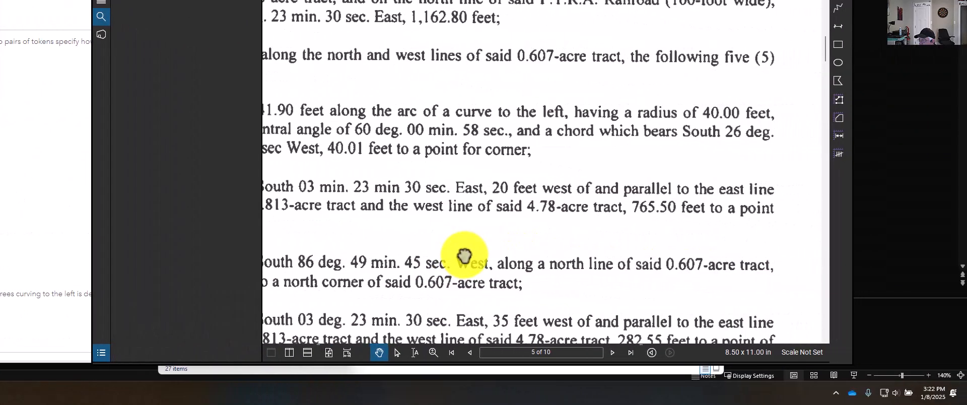
pyautogui.moveTo(464, 256); pyautogui.dragTo(605, 250)
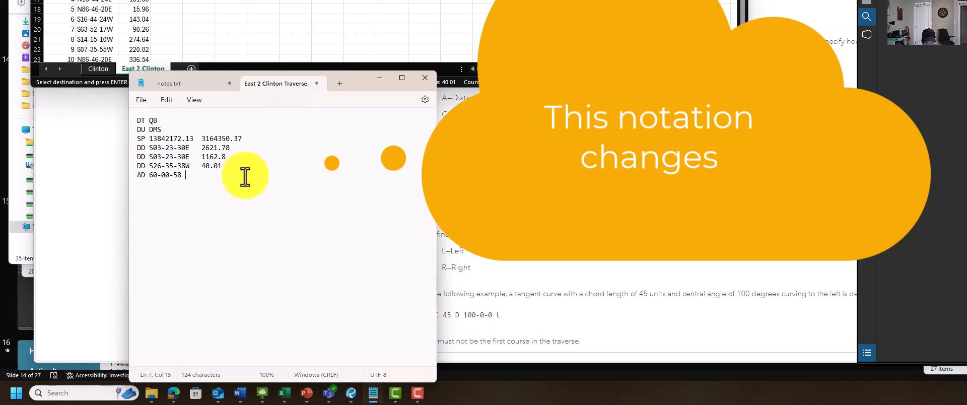
pyautogui.write('41.90')
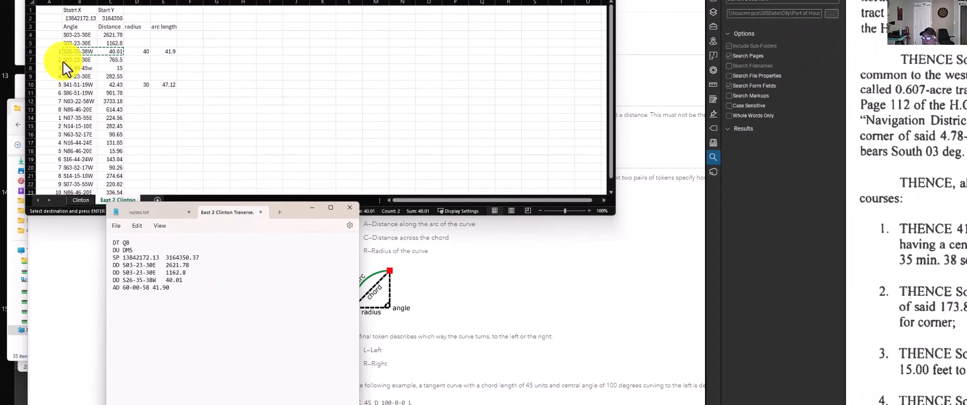
# Copy the S03-23-30E 765.5, S86-49-45w 15 and S03-23-30E 282.55 courses from Excel into the Notepad traverse file after a new DD
pyautogui.click(59, 157)
pyautogui.moveTo(59, 154); pyautogui.dragTo(90, 170)
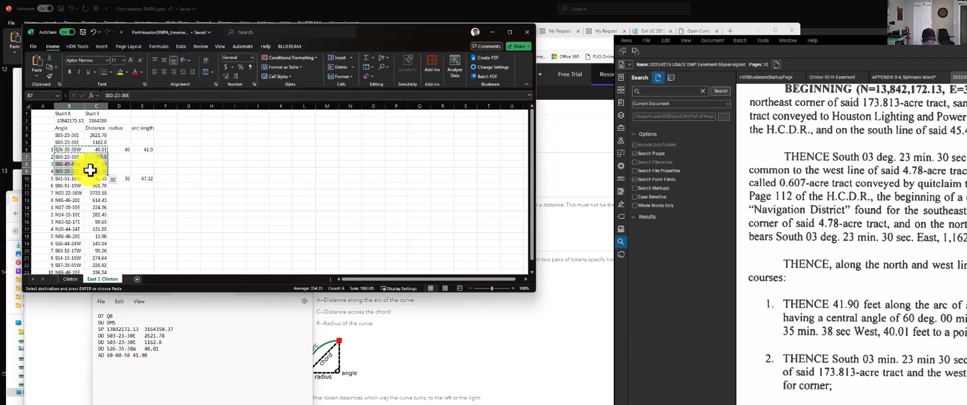
pyautogui.hotkey('ctrl', 'c')
pyautogui.click(199, 289)
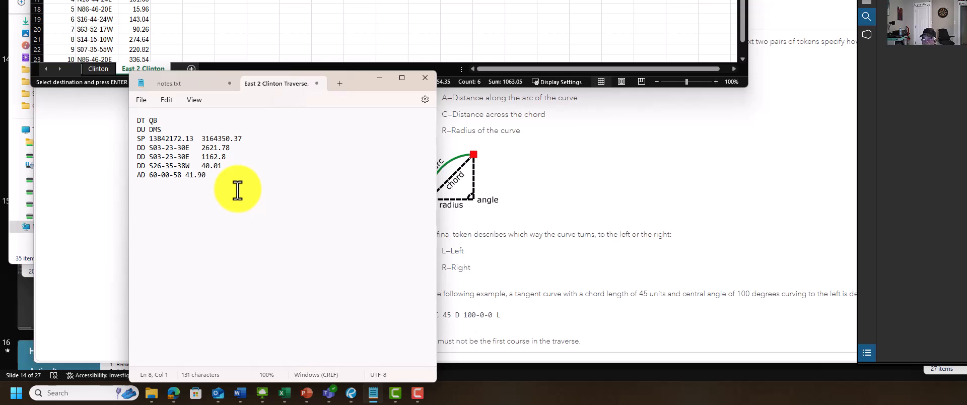
pyautogui.write('DD')
pyautogui.hotkey('ctrl', 'v')
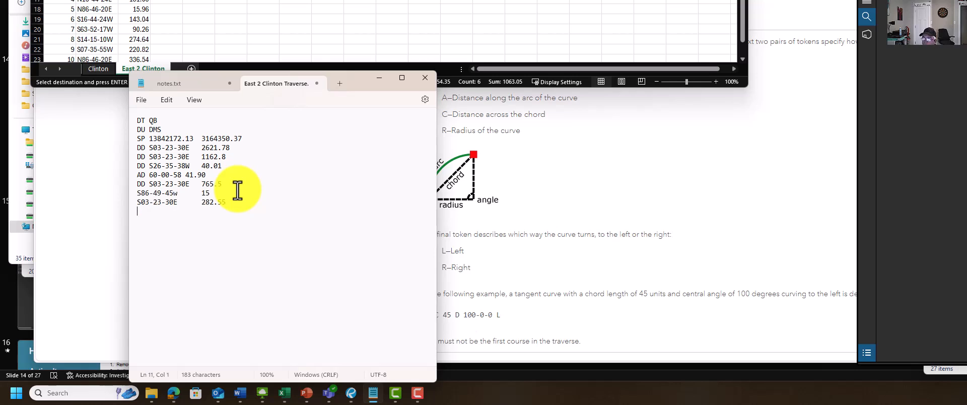
# Prefix the pasted S86-49-45w 15 and S03-23-30E 282.55 lines with DD
pyautogui.click(142, 193)
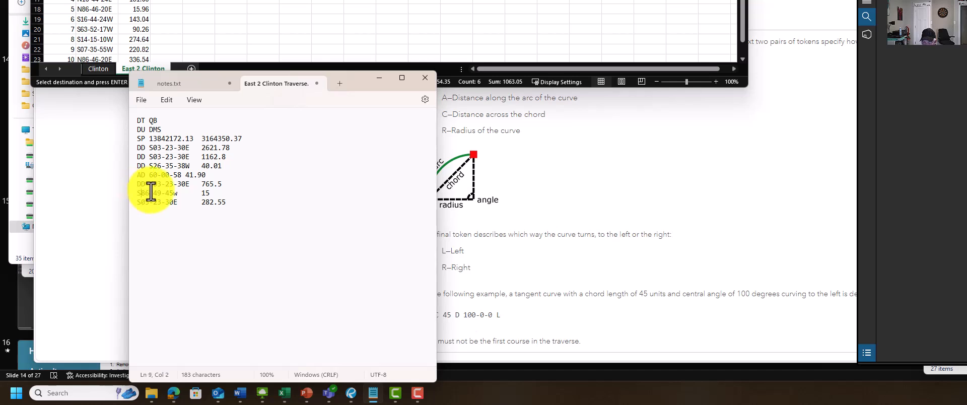
pyautogui.write('DD')
pyautogui.click(138, 201)
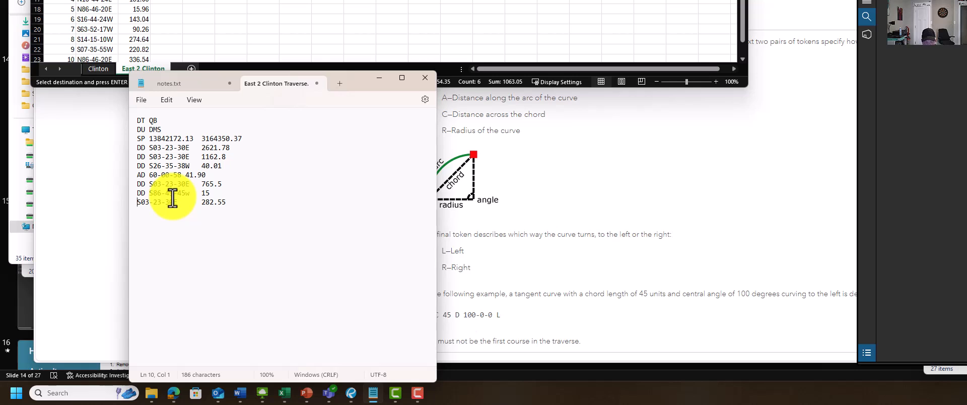
pyautogui.write('DD')
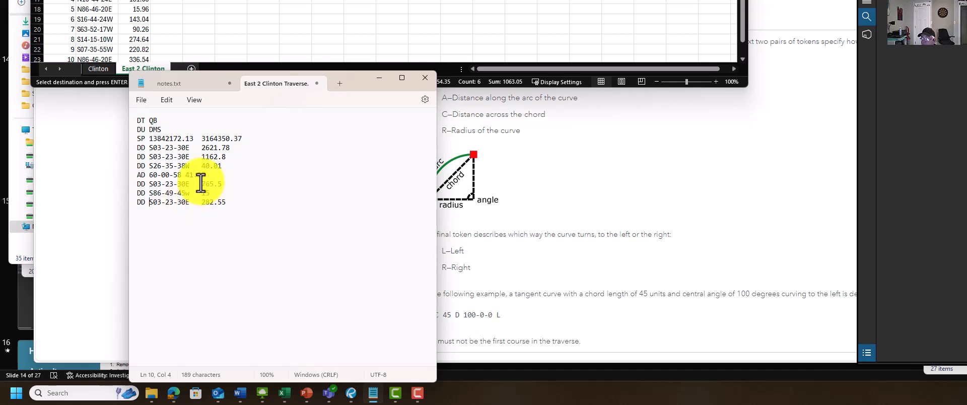
# Add a DD line at the end of the traverse file with the S41-51-19W 42.43 course copied from Excel
pyautogui.click(240, 200)
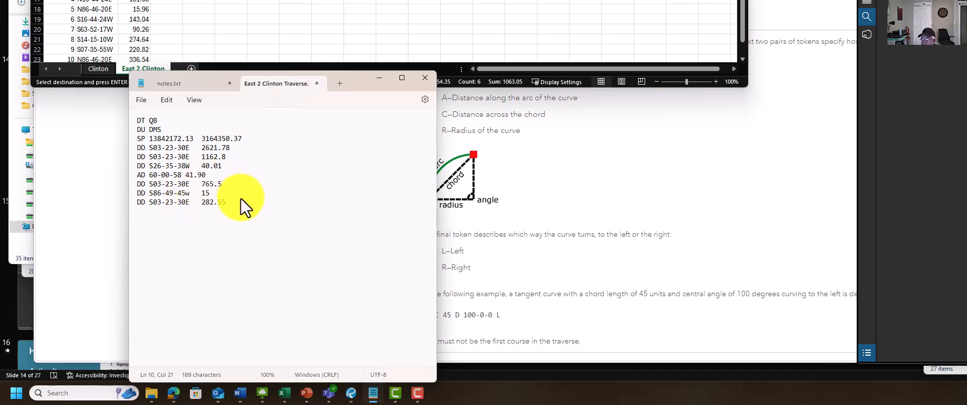
pyautogui.press('Return')
pyautogui.write('DD')
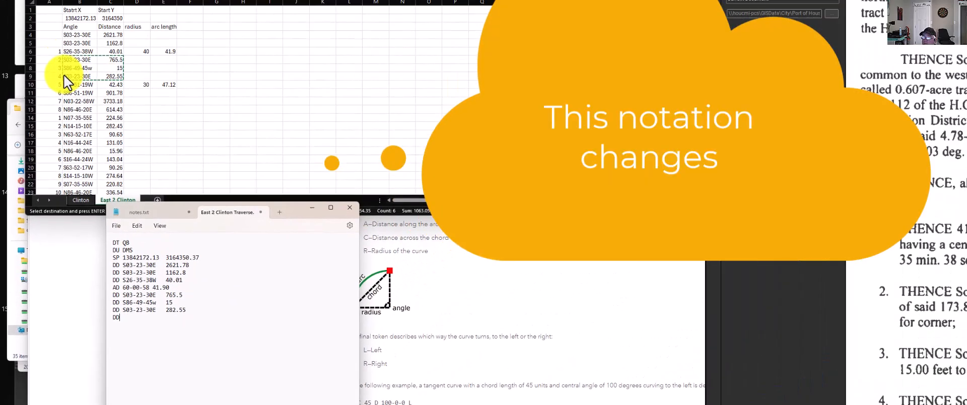
pyautogui.click(62, 178)
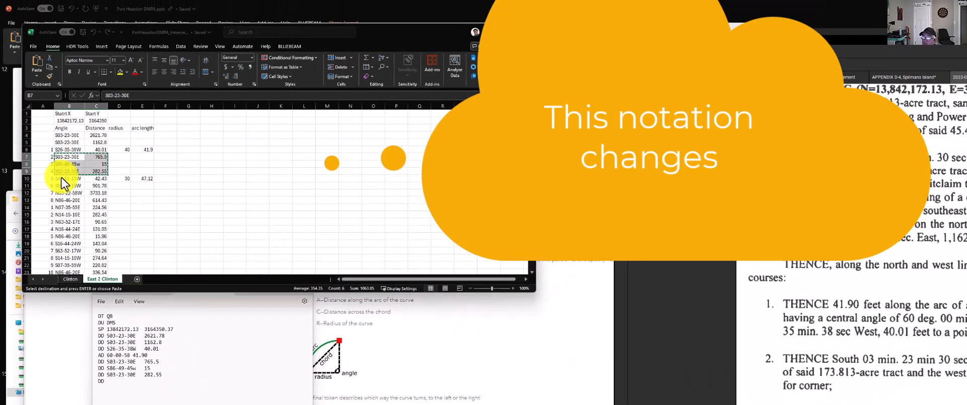
pyautogui.moveTo(61, 178); pyautogui.dragTo(91, 177)
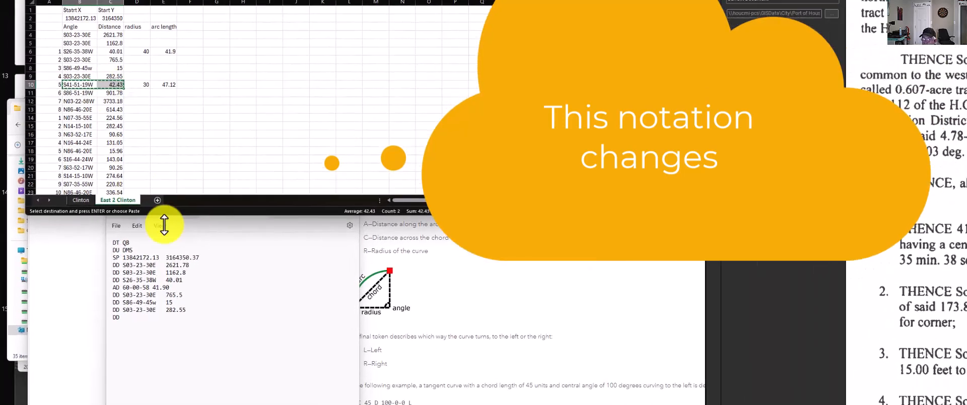
pyautogui.click(146, 381)
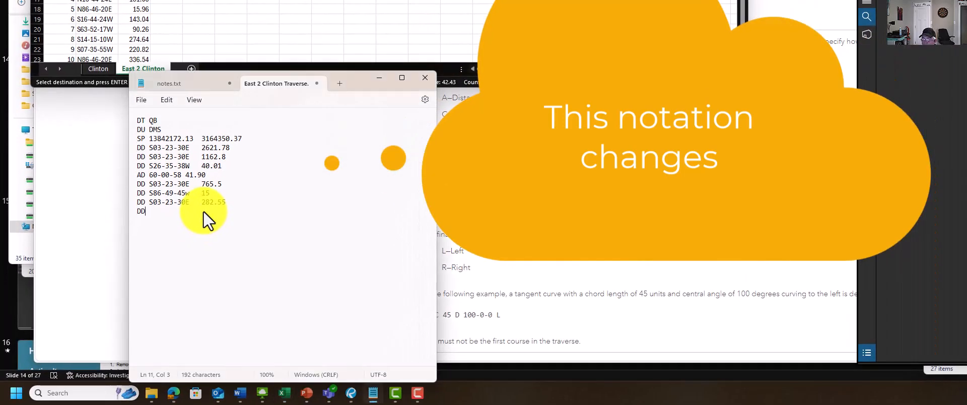
pyautogui.hotkey('ctrl', 'v')
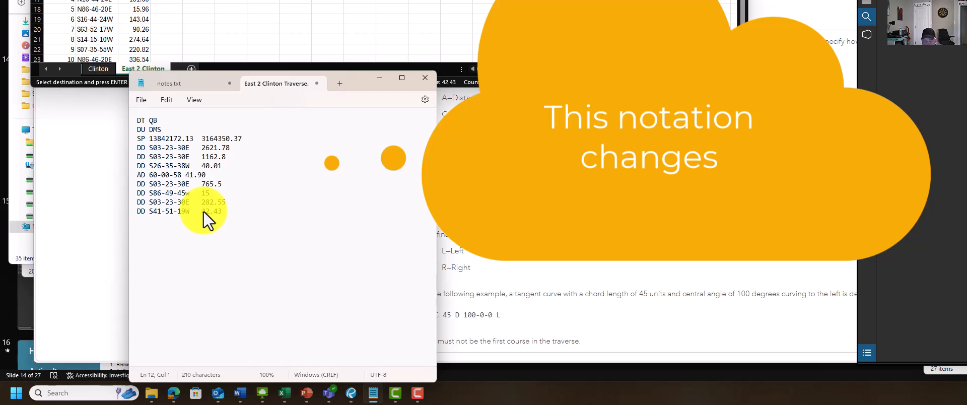
# Add an AD line with the second curve's central angle 90-00-00 and arc length 47.12 from call 5 of the easement PDF
pyautogui.write('AD')
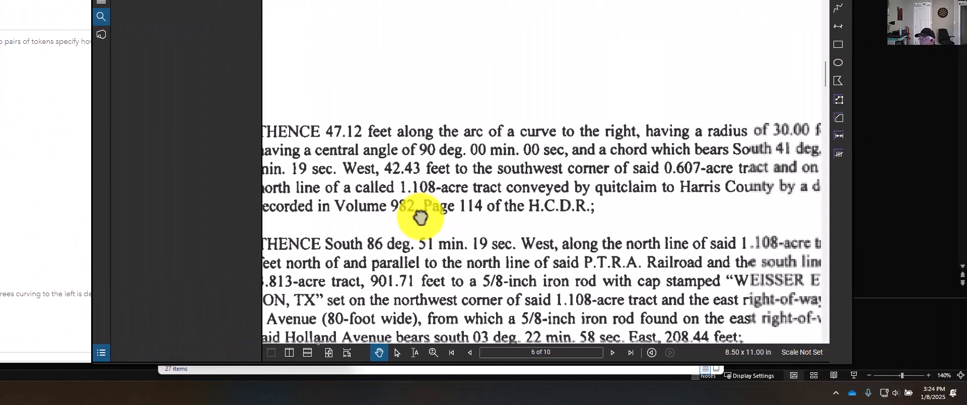
pyautogui.moveTo(420, 218); pyautogui.dragTo(434, 203)
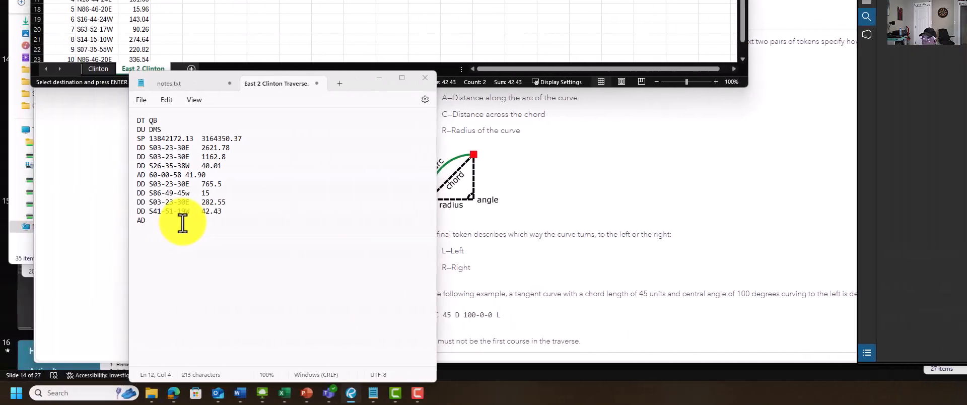
pyautogui.click(183, 222)
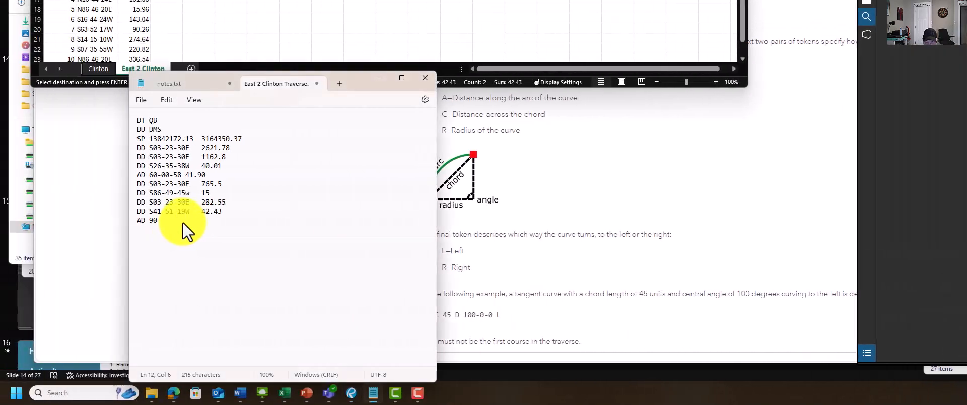
pyautogui.write('90-00-00 47.12')
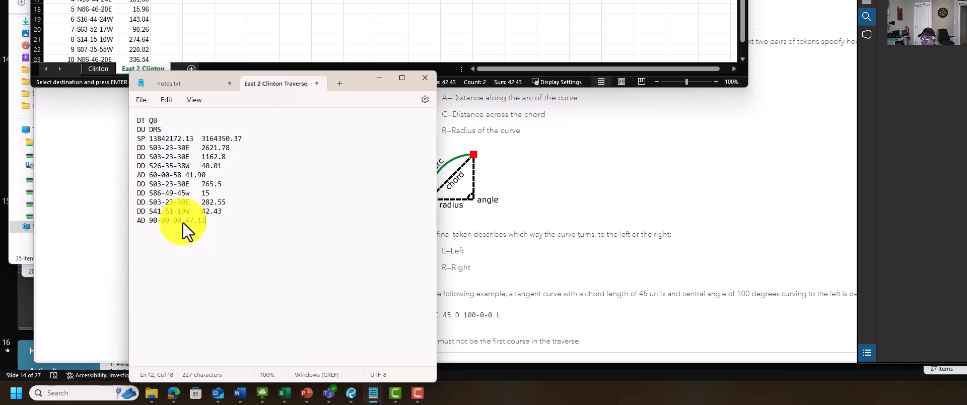
# Start a new DD line and paste all remaining Excel courses, from S86-51-19W 901.78 through N86-46-20E 336.54
pyautogui.press('Return')
pyautogui.write('DD')
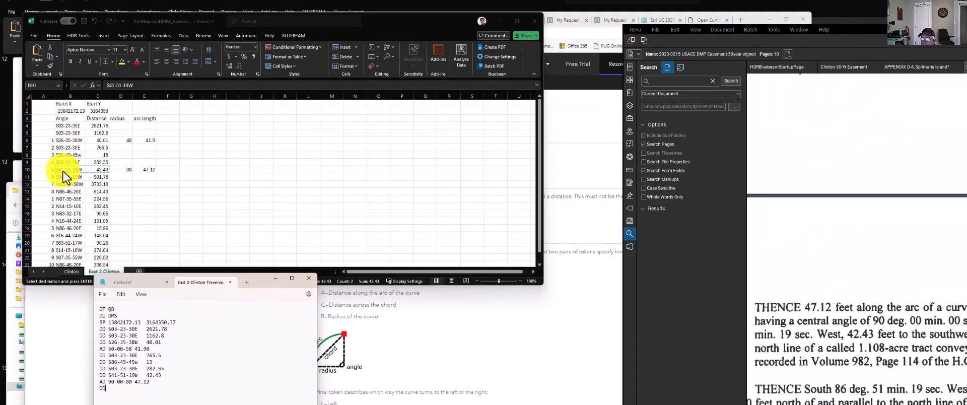
pyautogui.click(63, 185)
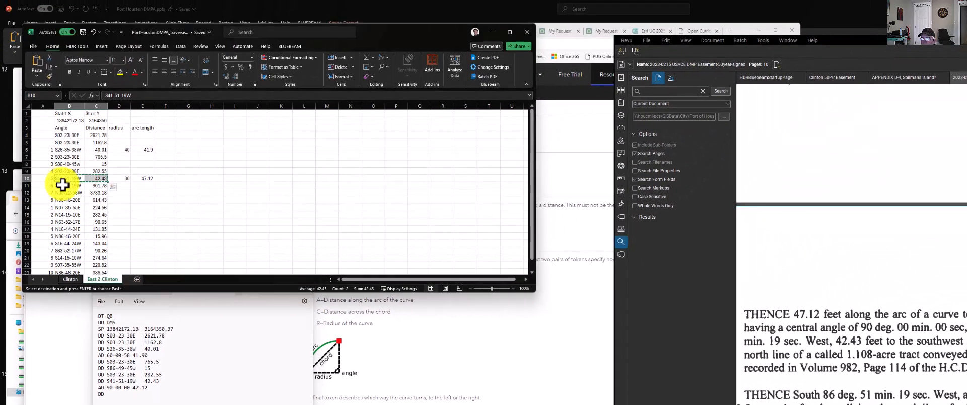
pyautogui.moveTo(63, 186); pyautogui.dragTo(90, 259)
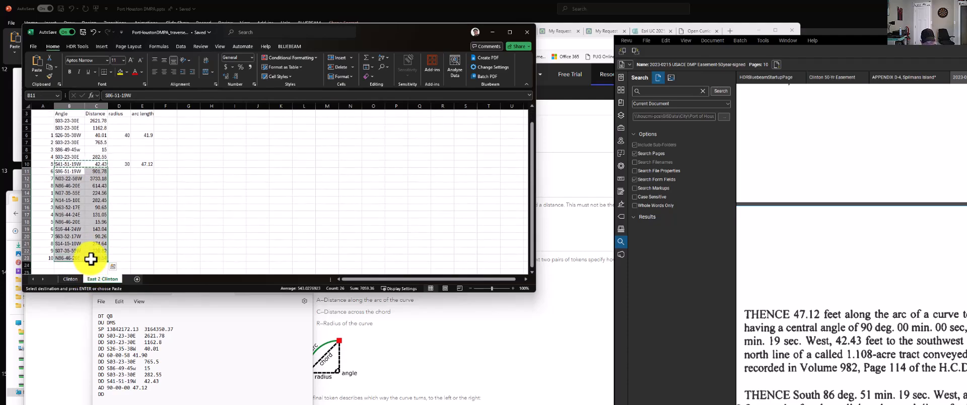
pyautogui.hotkey('ctrl', 'c')
pyautogui.click(108, 394)
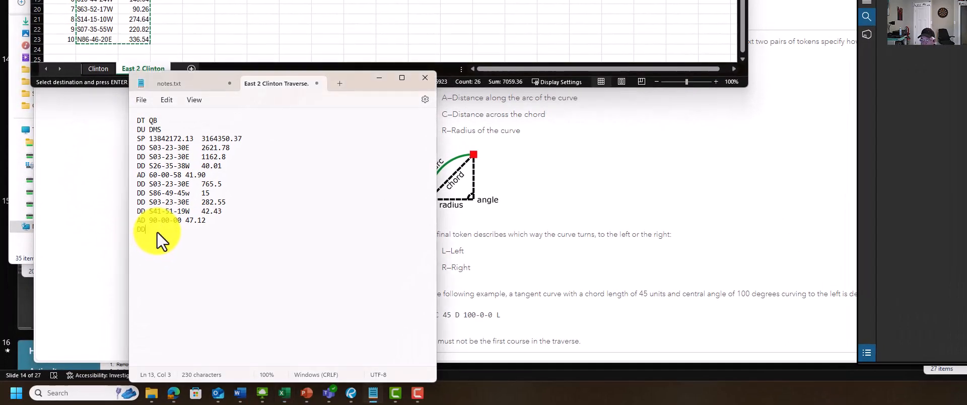
pyautogui.hotkey('ctrl', 'v')
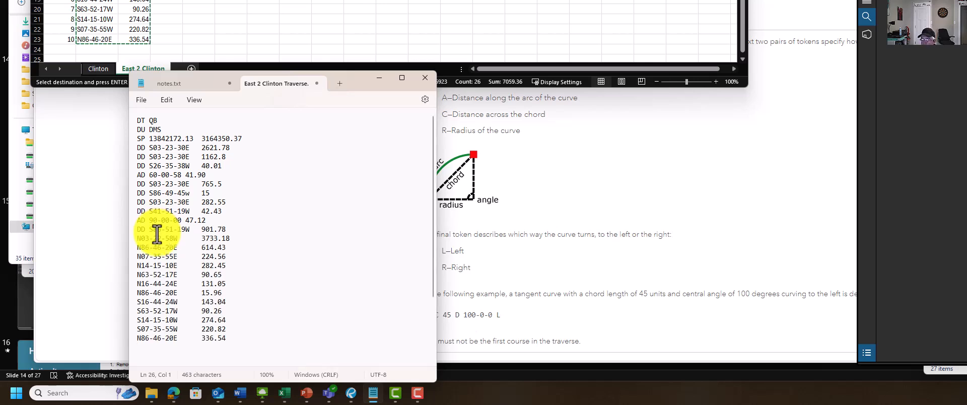
# Prefix the pasted course lines from N03-22-58W 3733.18 through N16-44-24E 131.05 with DD
pyautogui.click(141, 239)
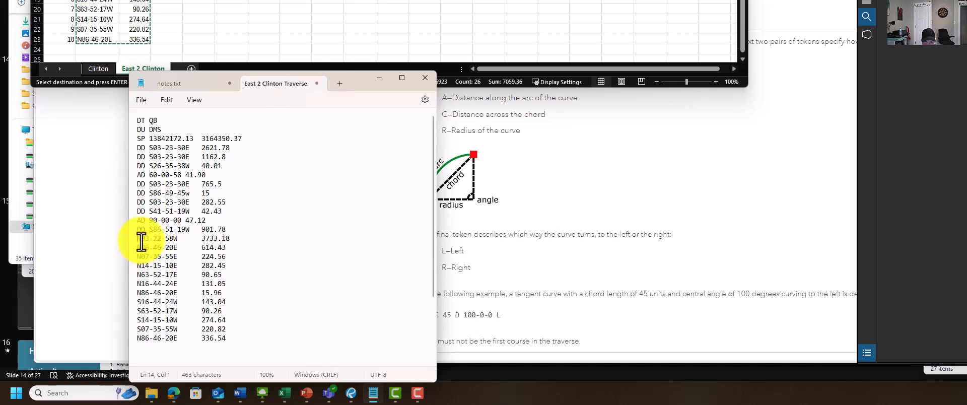
pyautogui.write('DD')
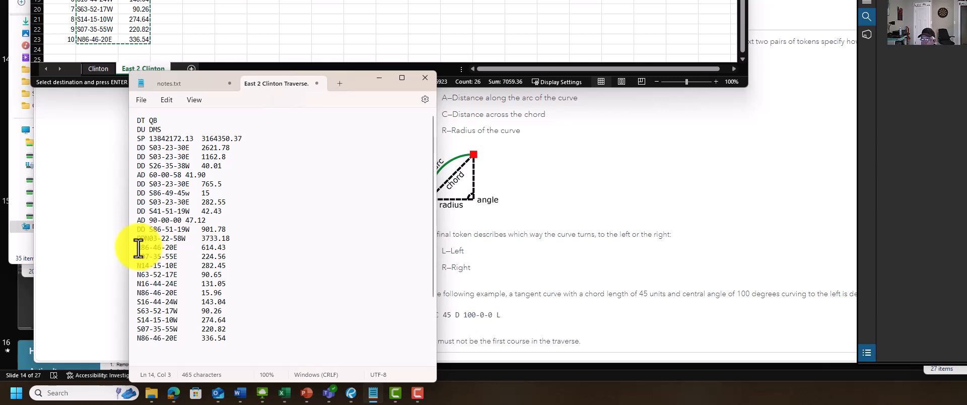
pyautogui.click(133, 248)
pyautogui.click(137, 249)
pyautogui.write('DD ')
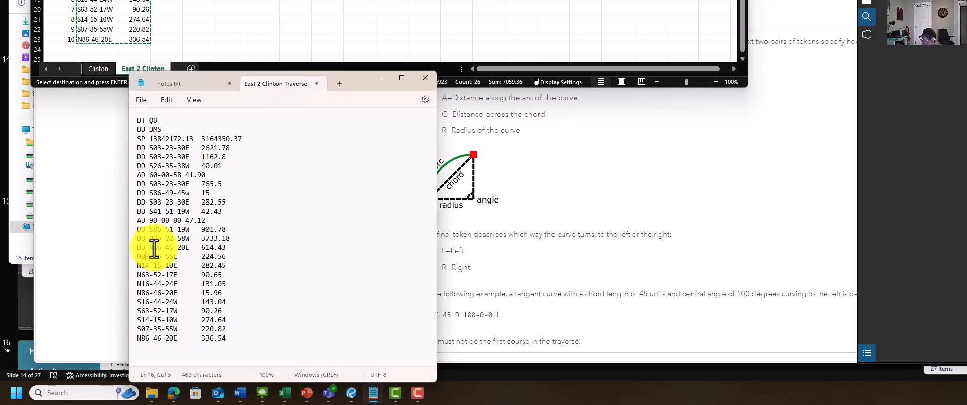
pyautogui.write('DD ')
pyautogui.write('DD ')
pyautogui.write('DD')
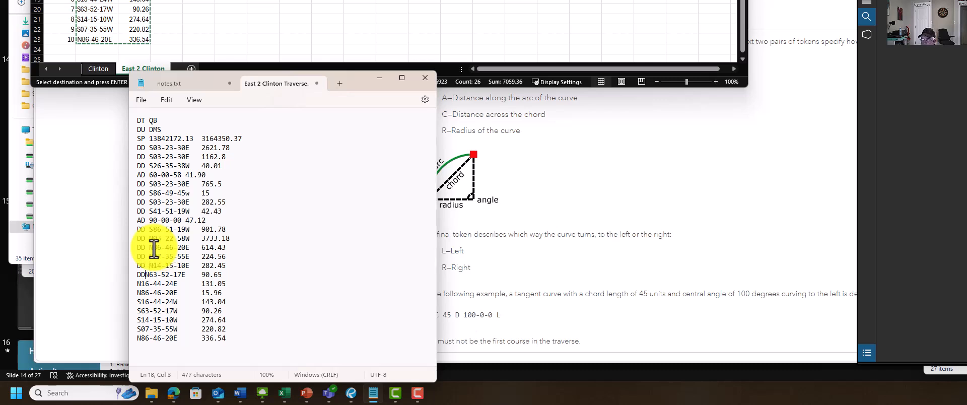
pyautogui.press('Down')
pyautogui.write('DD')
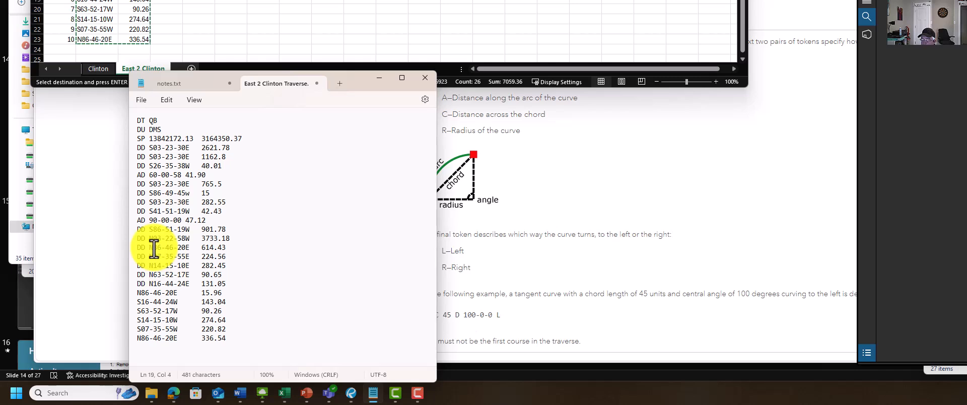
# Prefix the last courses, from N86-46-20E 15.96 through N86-46-20E 336.54, with DD and save the traverse file
pyautogui.press('Down')
pyautogui.press('Left')
pyautogui.press('Left')
pyautogui.write('DD ')
pyautogui.write('DD')
pyautogui.press('Down')
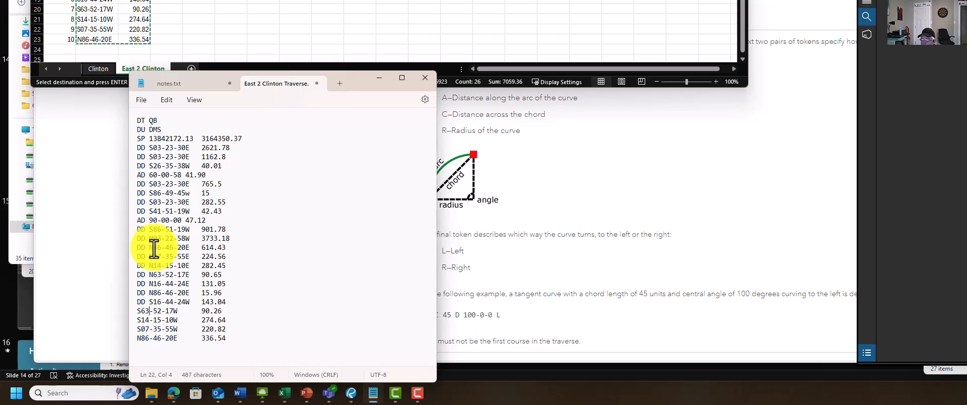
pyautogui.write('DD ')
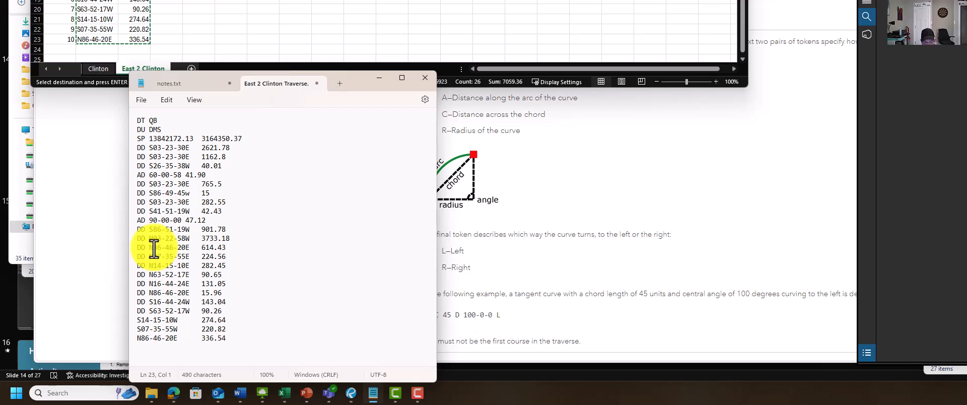
pyautogui.write('DD DD ')
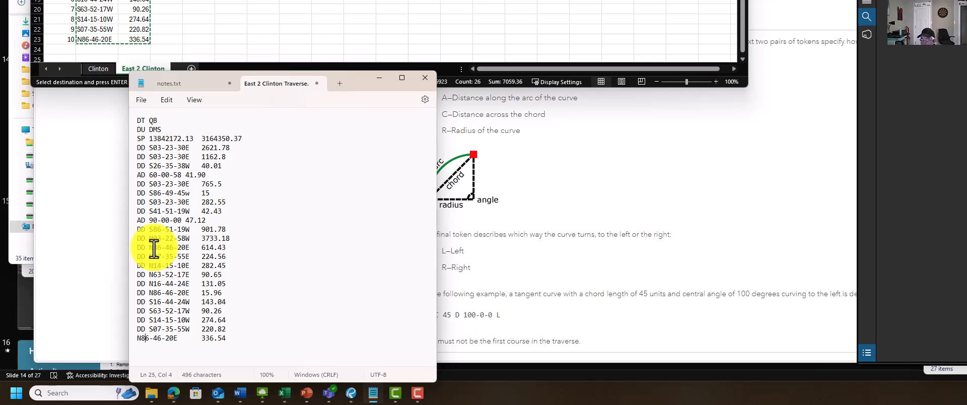
pyautogui.write('DD')
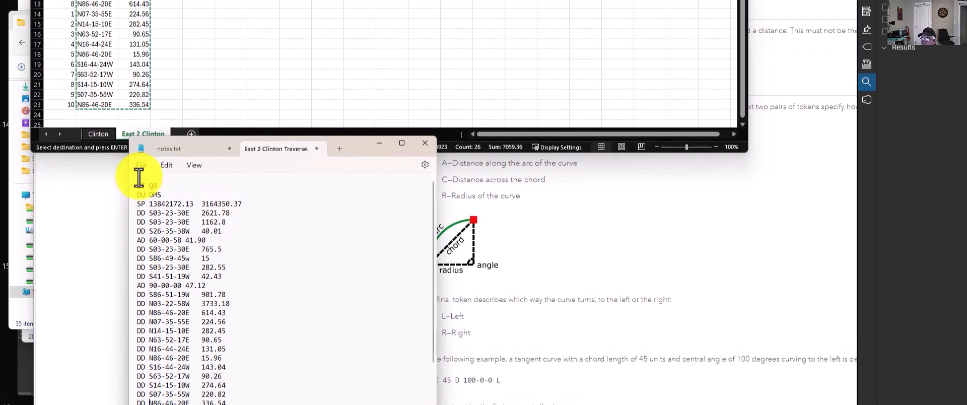
pyautogui.click(140, 101)
pyautogui.click(153, 276)
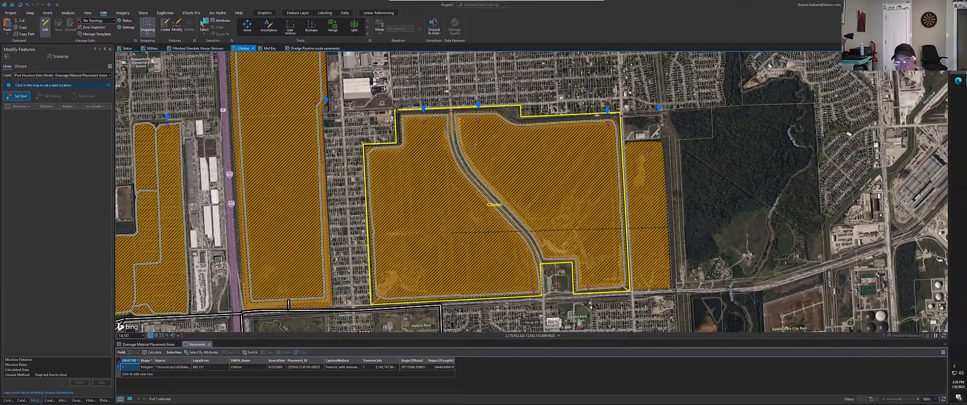
pyautogui.moveTo(966, 180); pyautogui.dragTo(966, 211)
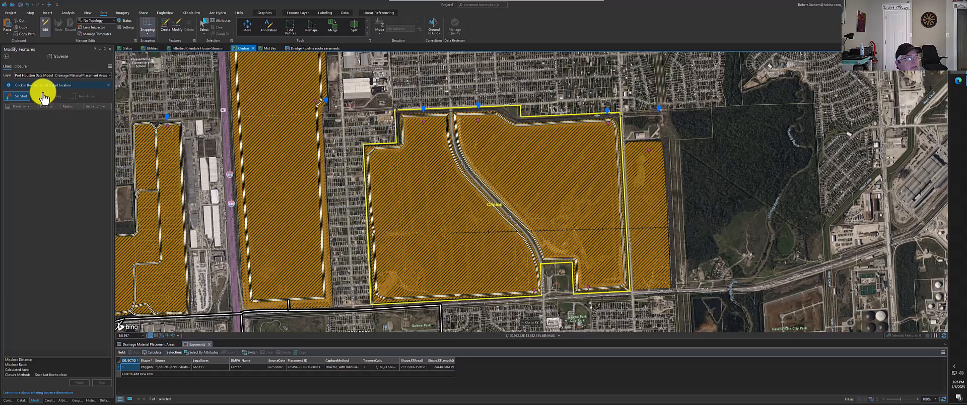
pyautogui.click(109, 66)
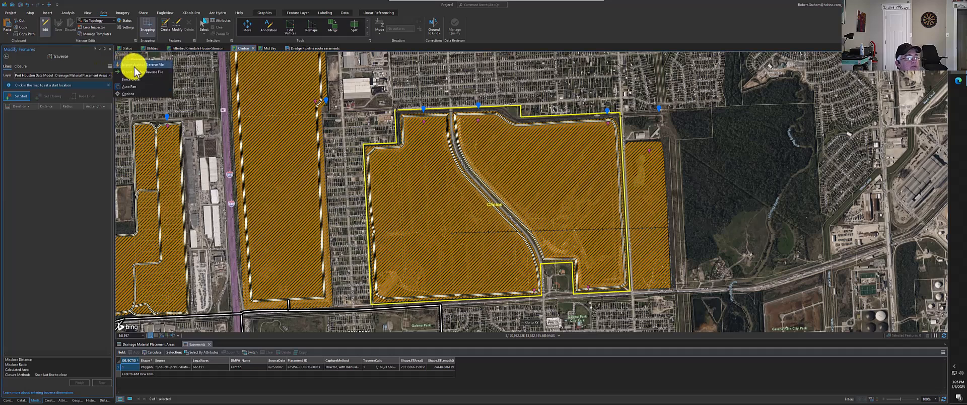
pyautogui.click(134, 67)
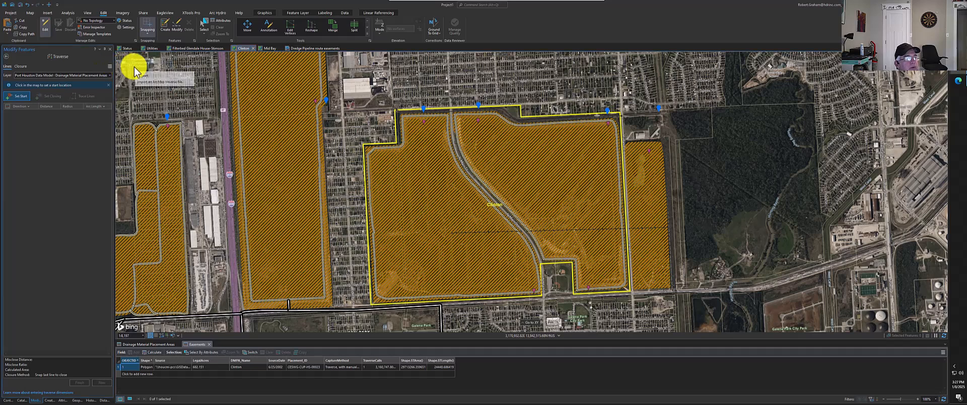
pyautogui.click(622, 180)
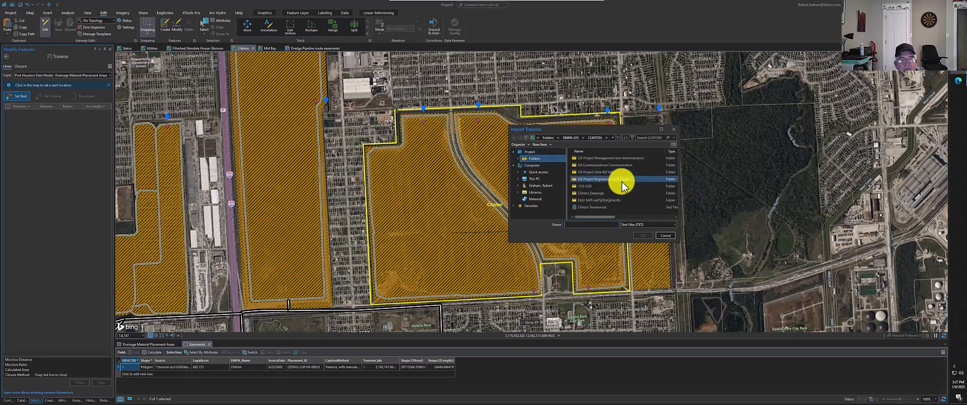
pyautogui.click(618, 207)
pyautogui.click(663, 235)
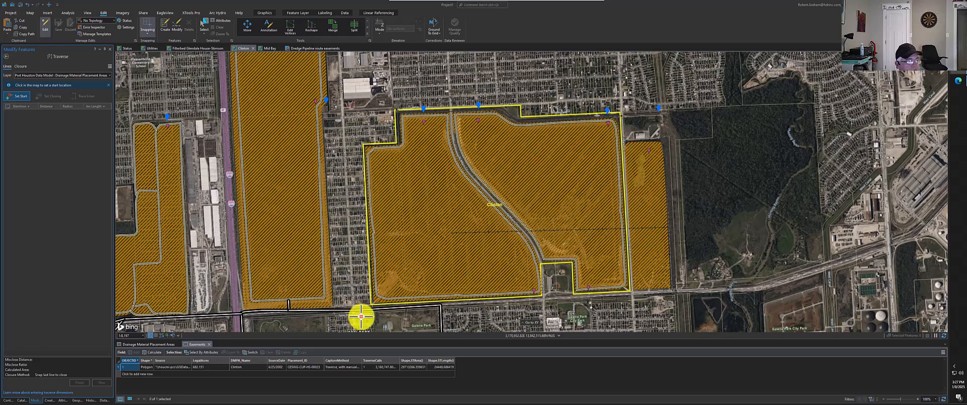
# Import East 2 Clinton Traverse.txt into the Traverse tool and check where the imported boundary falls on the map
pyautogui.click(21, 401)
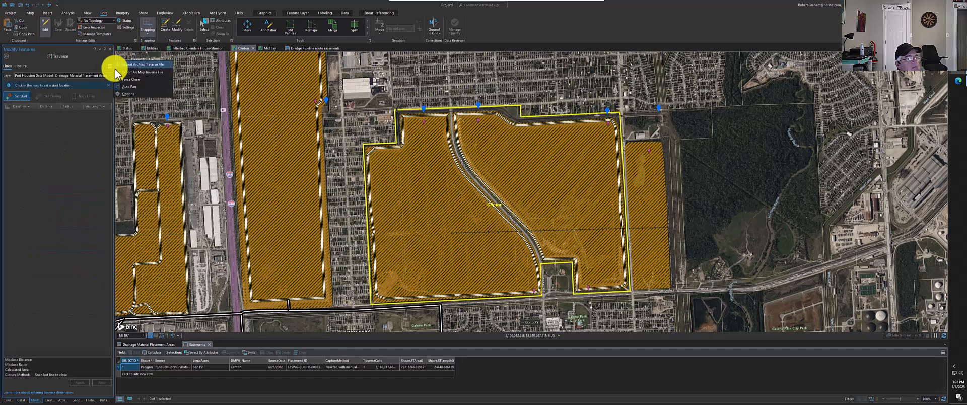
pyautogui.click(129, 64)
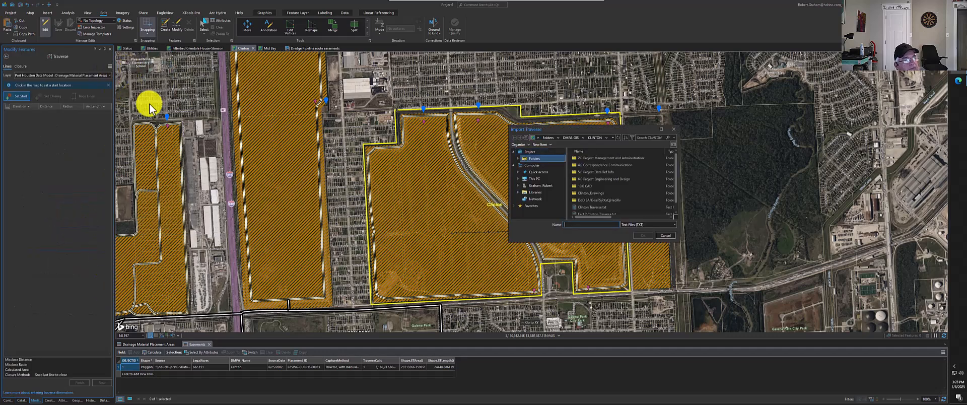
pyautogui.scroll(-1, 604, 192)
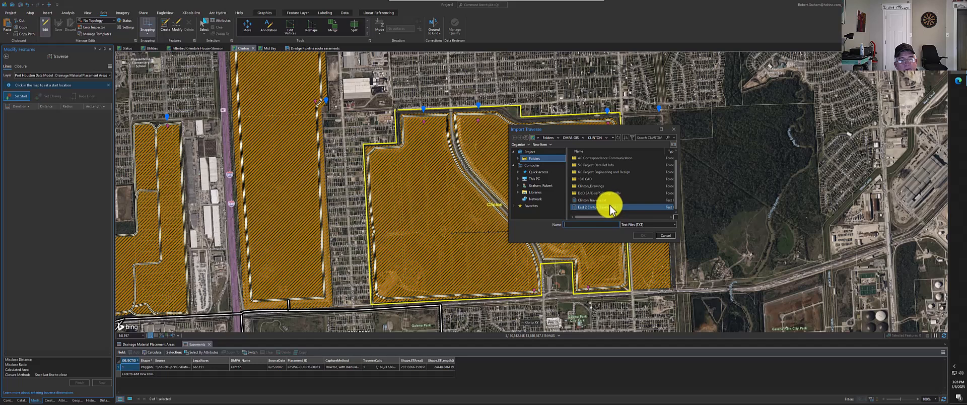
pyautogui.click(609, 207)
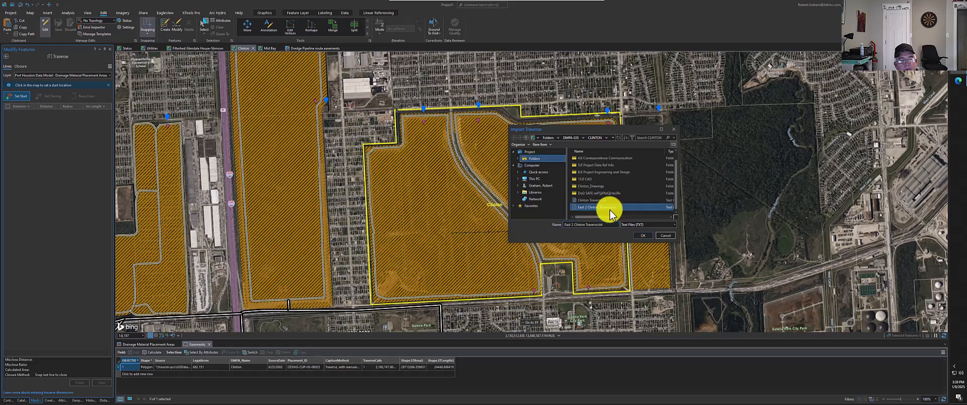
pyautogui.click(645, 236)
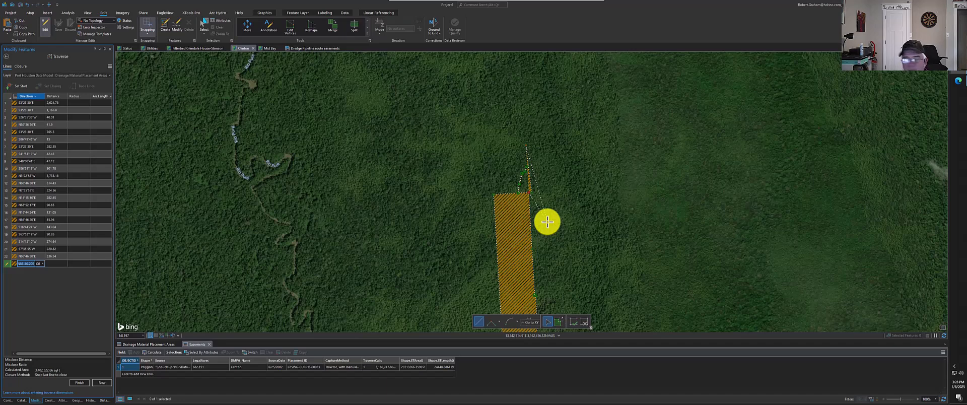
pyautogui.scroll(-5, 548, 222)
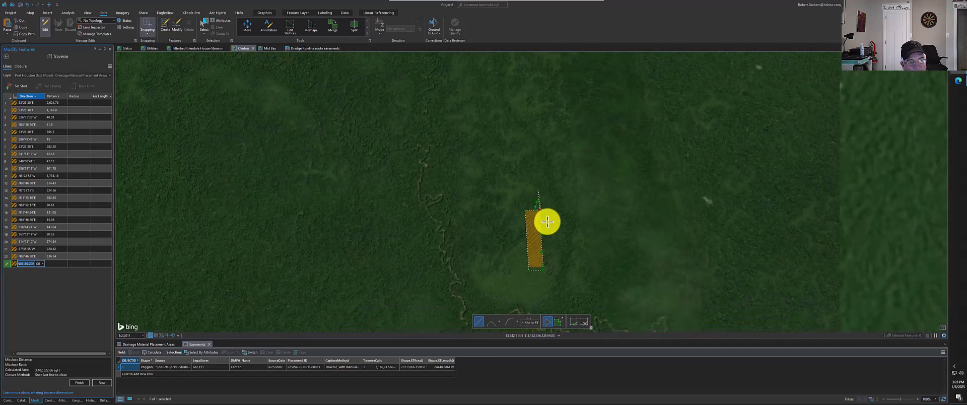
pyautogui.scroll(-4, 548, 222)
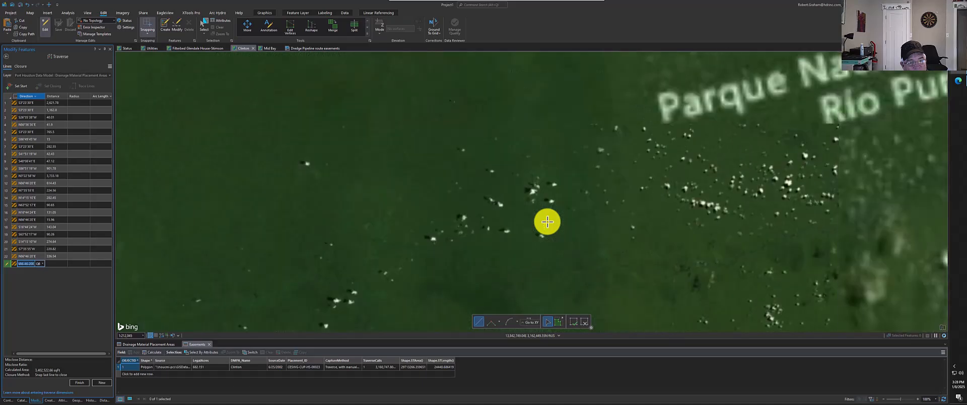
pyautogui.scroll(-5, 547, 222)
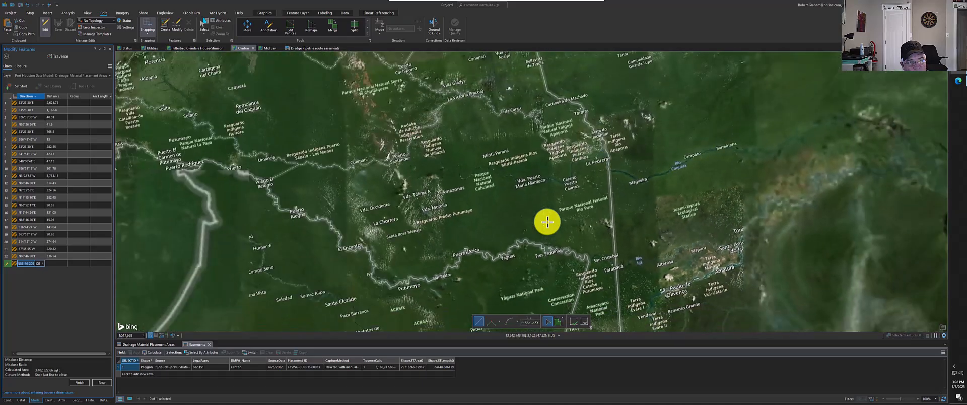
pyautogui.scroll(-2, 547, 221)
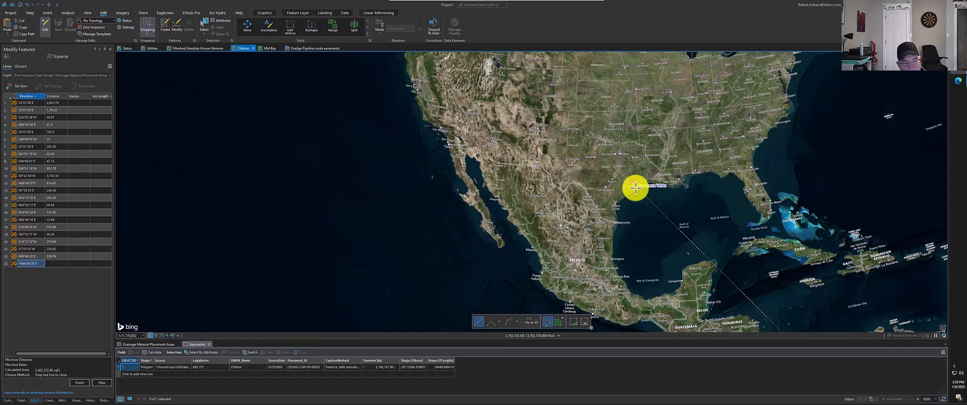
pyautogui.press('F2')
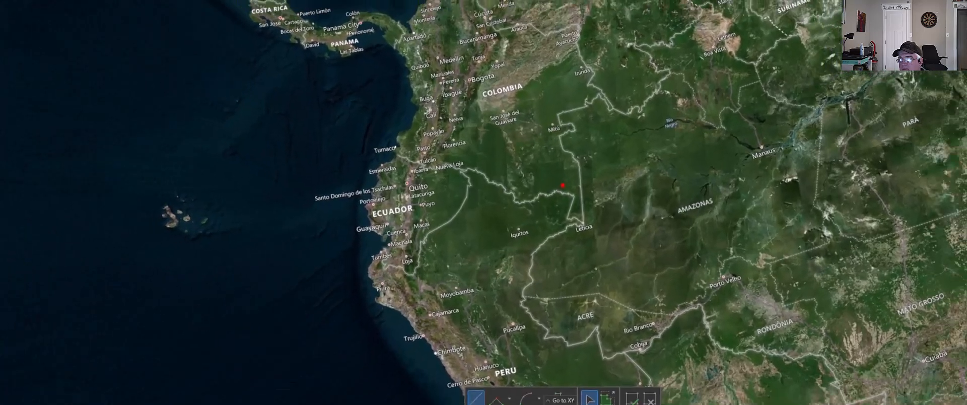
# Swap the SP line's start coordinates in the traverse file to 3164350.37 13842172.13 and save it
pyautogui.moveTo(966, 210); pyautogui.dragTo(906, 171)
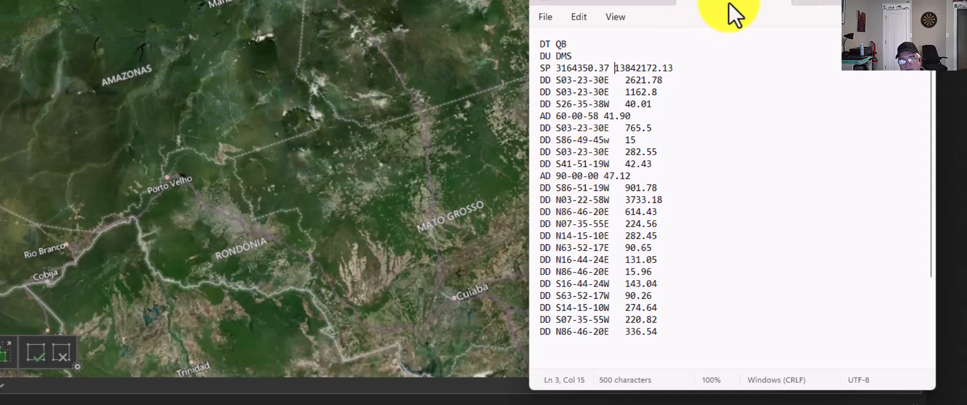
pyautogui.click(546, 17)
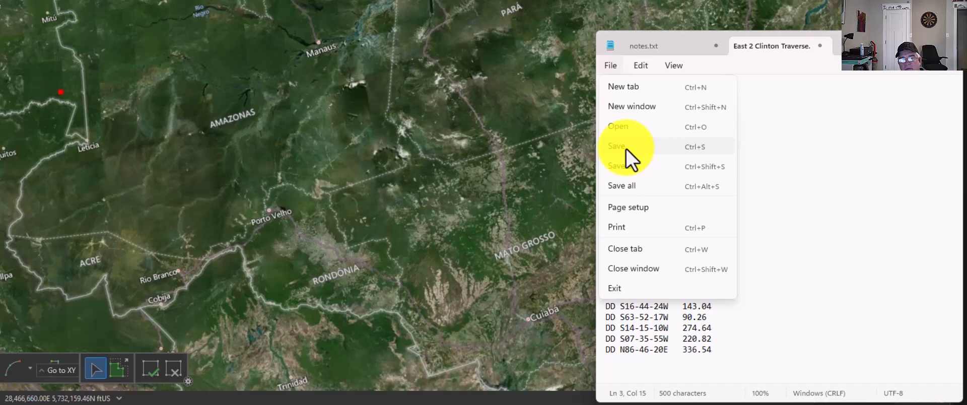
pyautogui.click(562, 109)
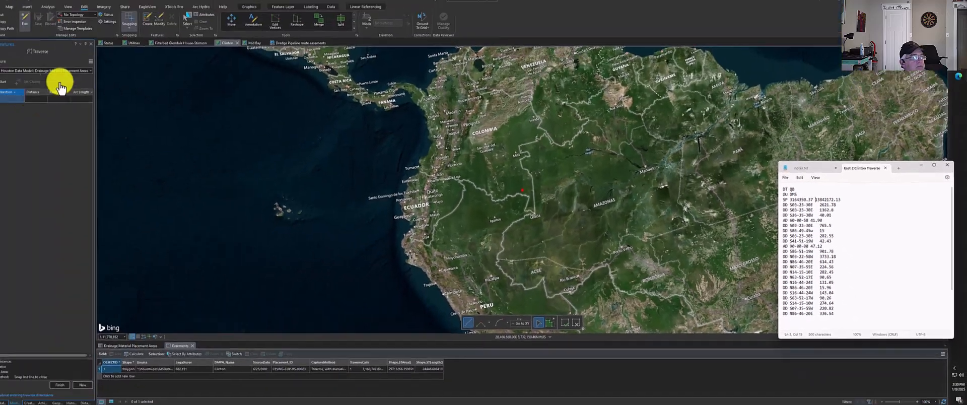
# Import the corrected East 2 Clinton Traverse.txt again as an ArcMap traverse file
pyautogui.click(91, 61)
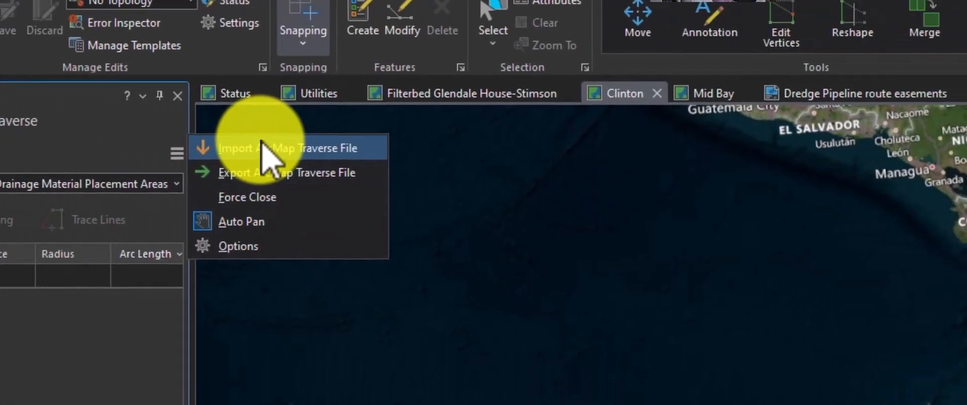
pyautogui.click(132, 65)
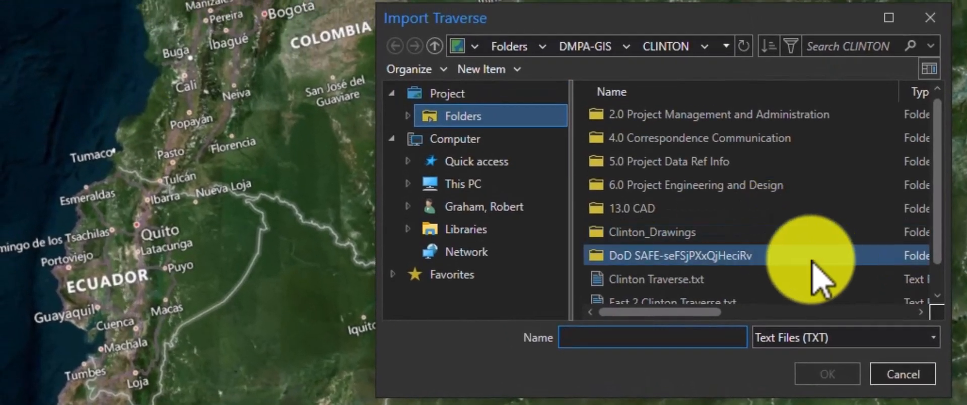
pyautogui.click(700, 256)
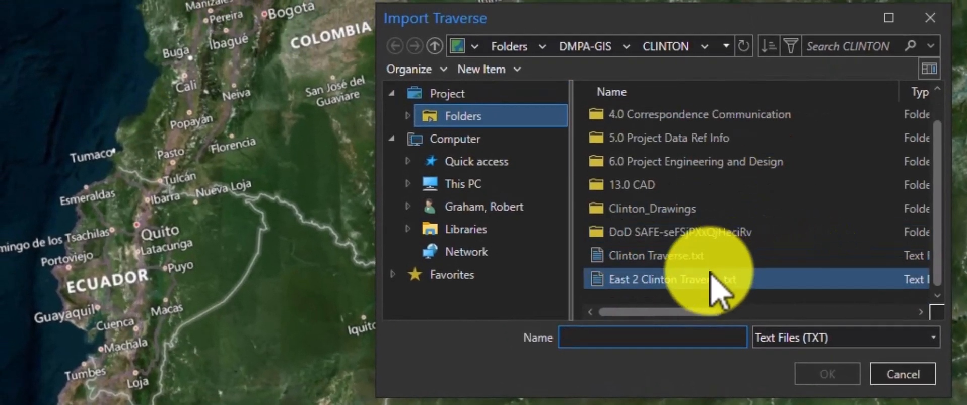
pyautogui.click(827, 376)
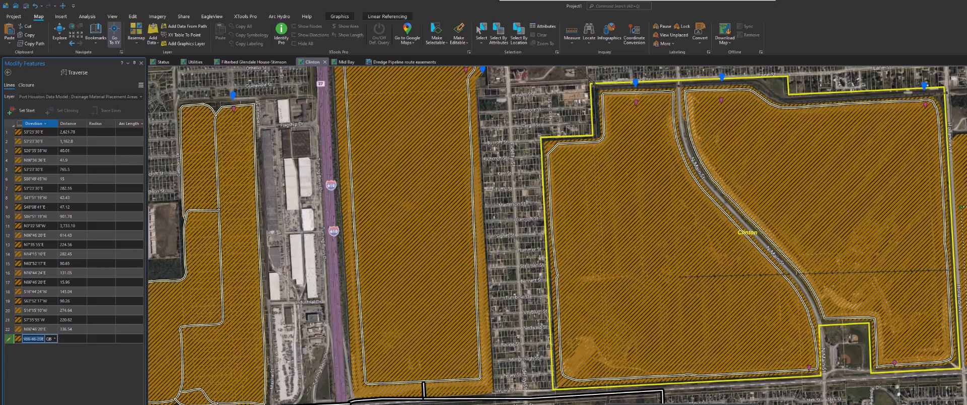
# Delete the first two imported courses, S3-23-30E 2,621.78 and S3-23-30E 1,162.8, from the traverse
pyautogui.click(6, 133)
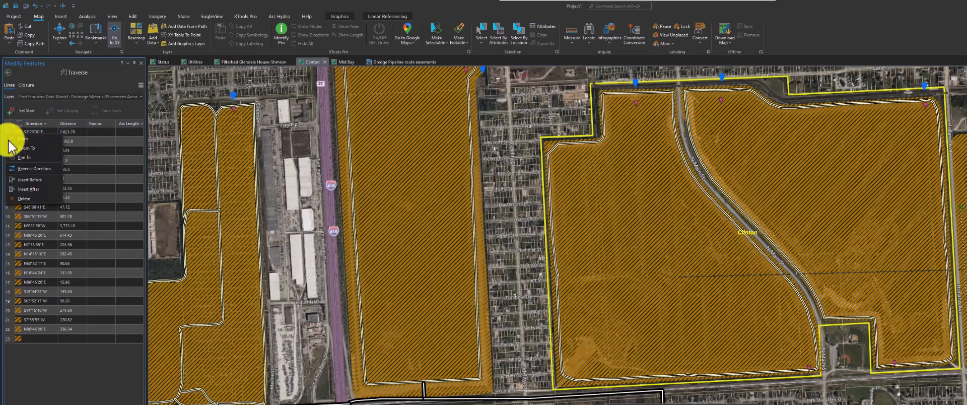
pyautogui.rightClick(7, 134)
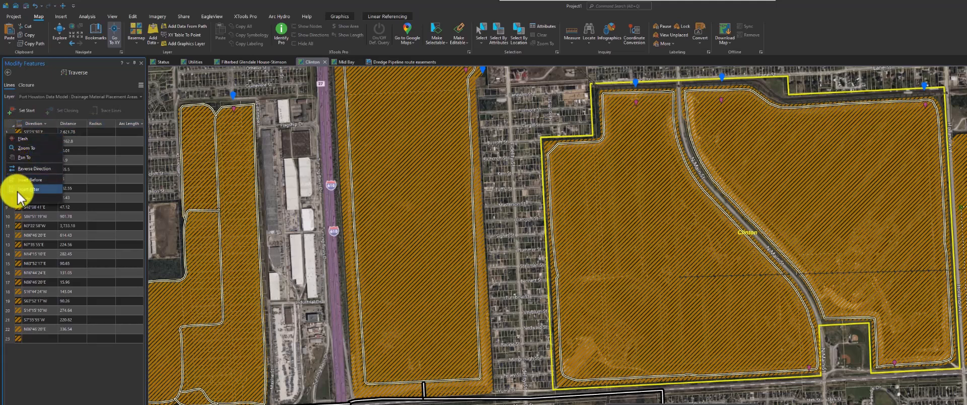
pyautogui.click(17, 198)
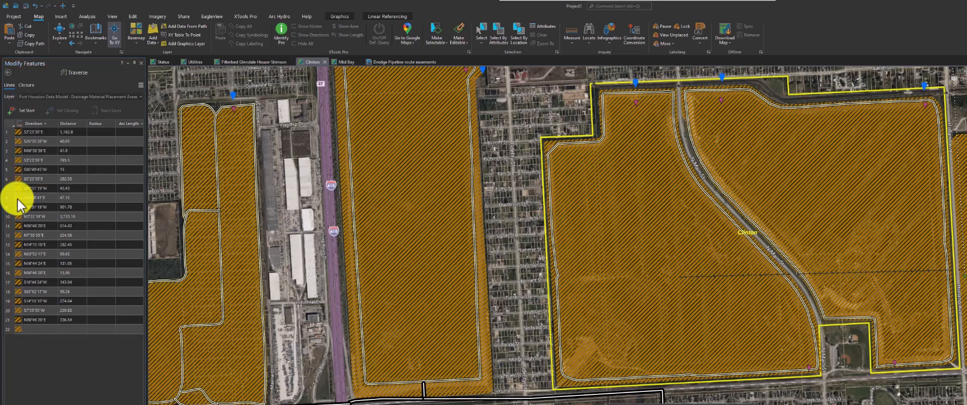
pyautogui.rightClick(11, 142)
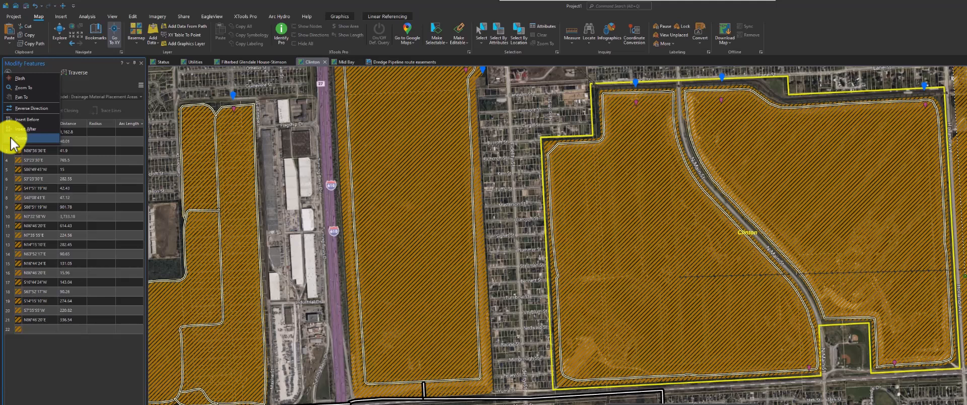
pyautogui.click(12, 138)
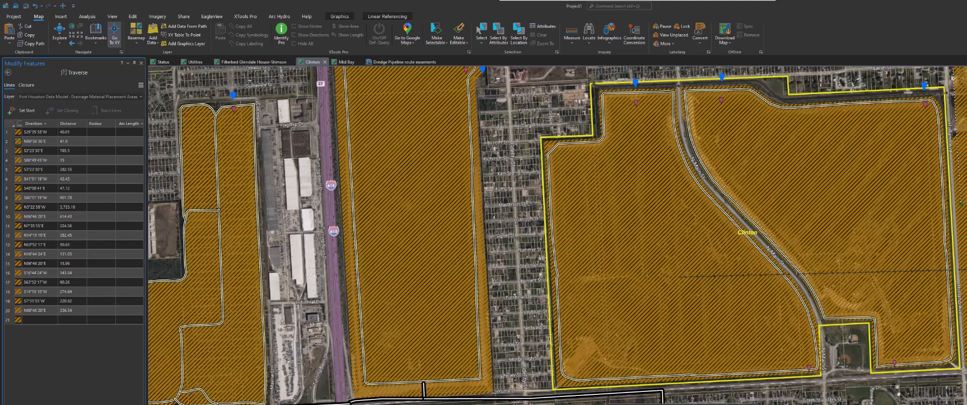
# Delete further leading courses from the imported traverse, ahead of the S86-51-19W 901.78 line
pyautogui.click(92, 169)
pyautogui.click(18, 142)
pyautogui.moveTo(558, 126); pyautogui.dragTo(557, 350)
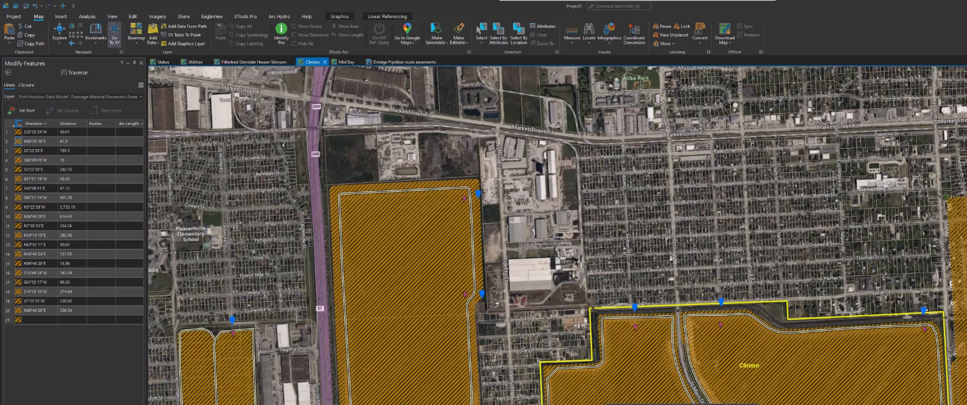
pyautogui.click(9, 133)
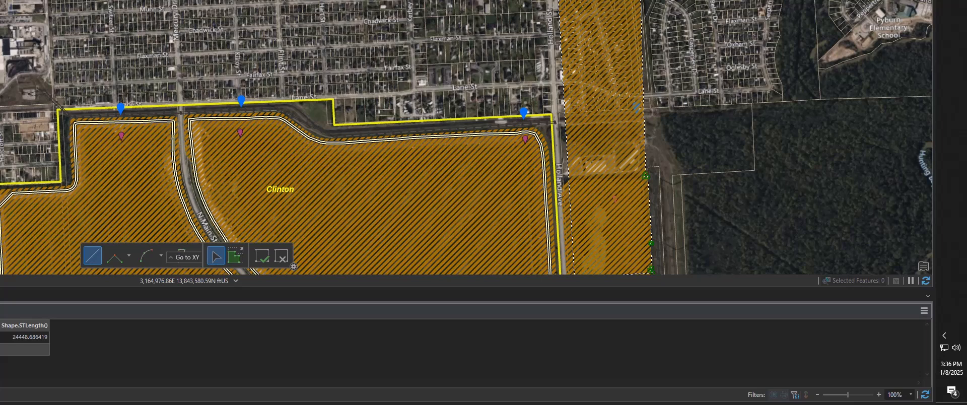
pyautogui.click(637, 106)
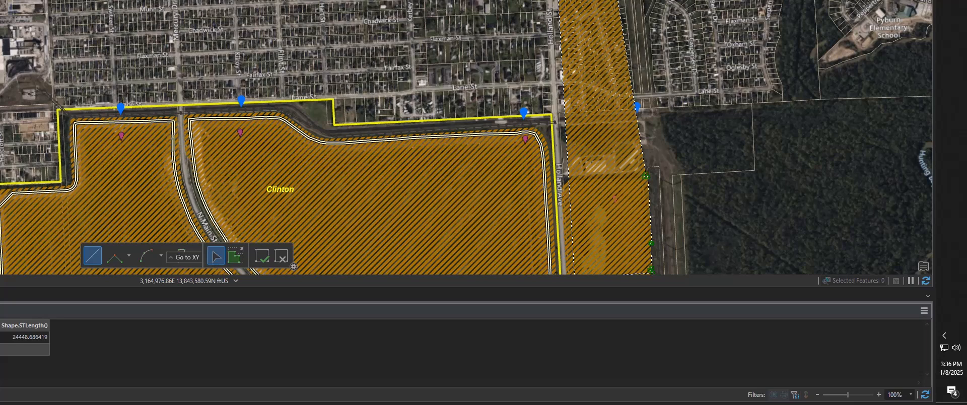
pyautogui.moveTo(610, 176); pyautogui.dragTo(604, 108)
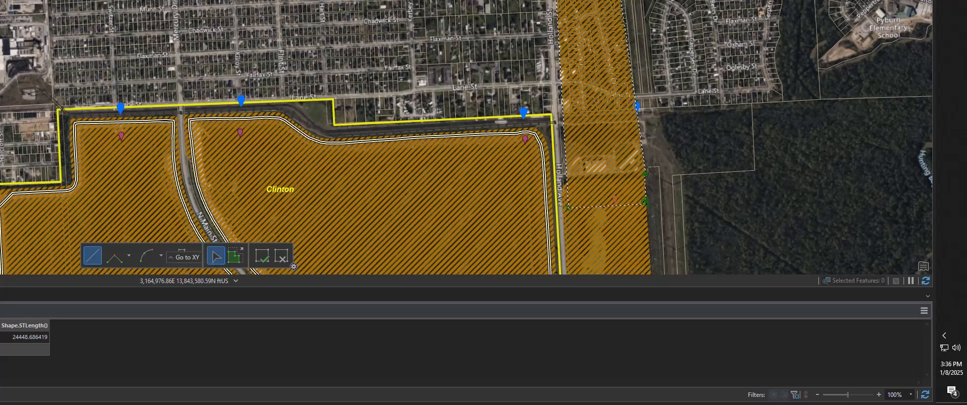
pyautogui.moveTo(565, 179); pyautogui.dragTo(567, 179)
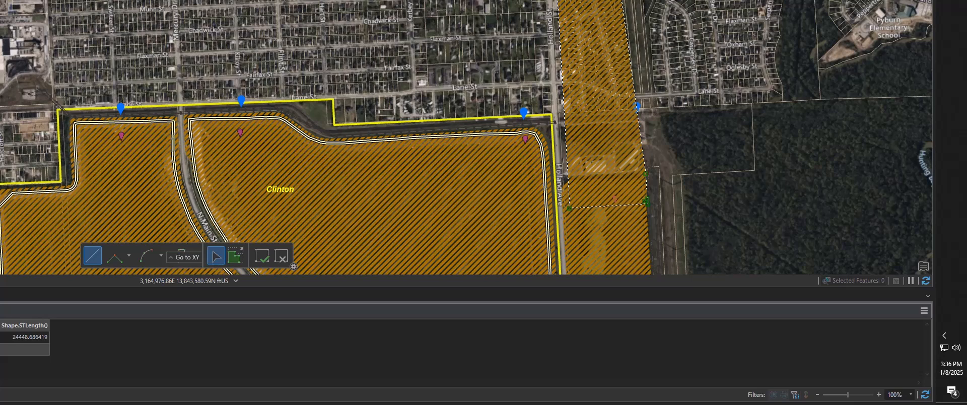
pyautogui.moveTo(647, 203); pyautogui.dragTo(645, 179)
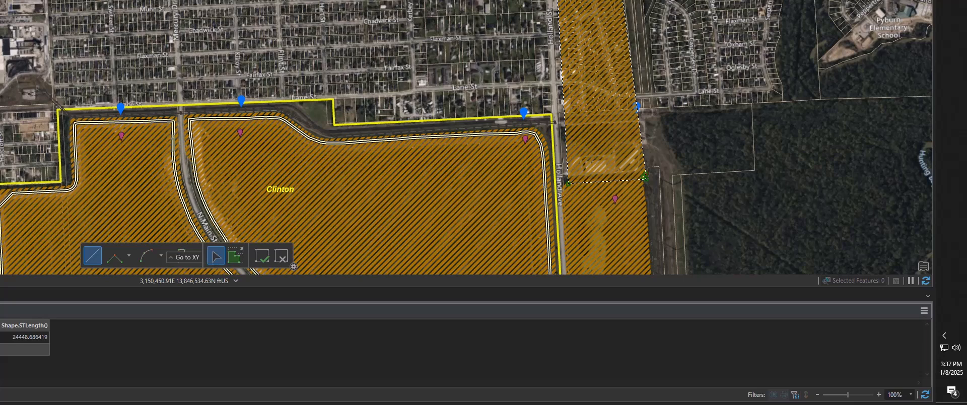
# Close the imported traverse and set a new start location by absolute coordinates, using the file's SP X value and Y 13842172.13
pyautogui.press('F2')
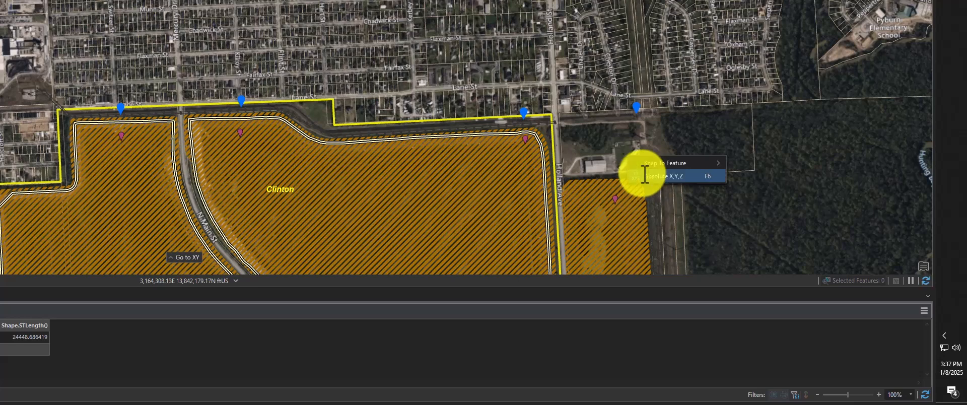
pyautogui.press('F6')
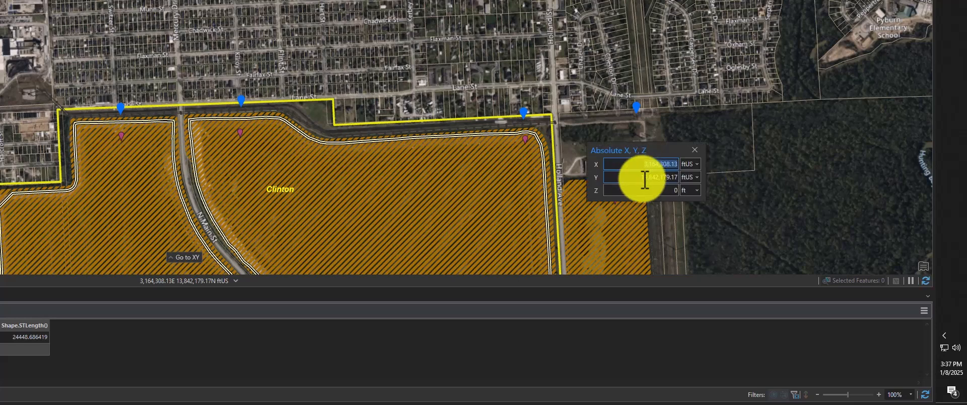
pyautogui.click(645, 177)
pyautogui.write('13842172.13')
pyautogui.click(631, 165)
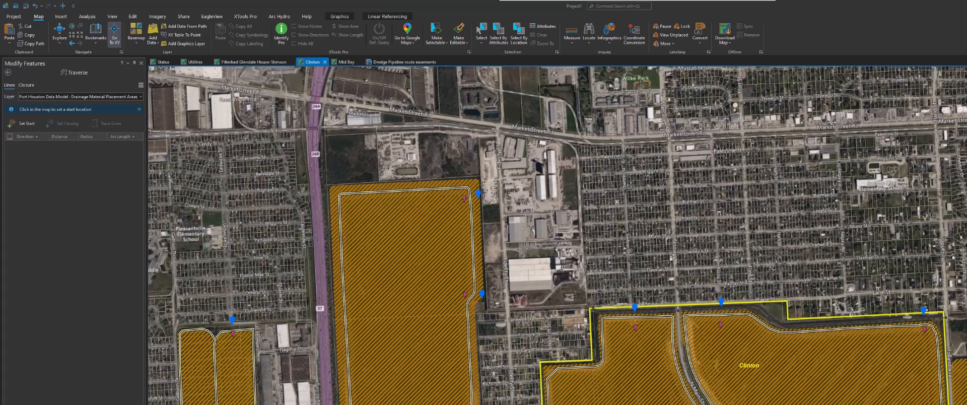
pyautogui.press('Return')
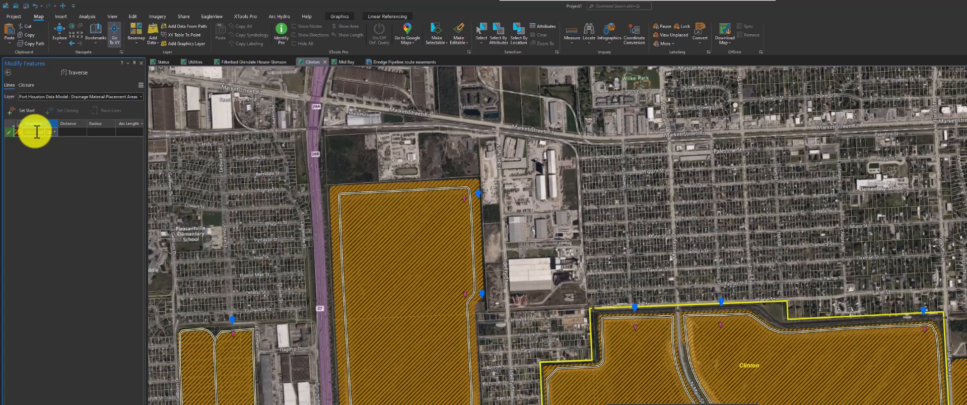
# Enter the first traverse course manually as S3-23-30E with a distance of 2,621.78 feet, and begin entering the second course
pyautogui.click(68, 131)
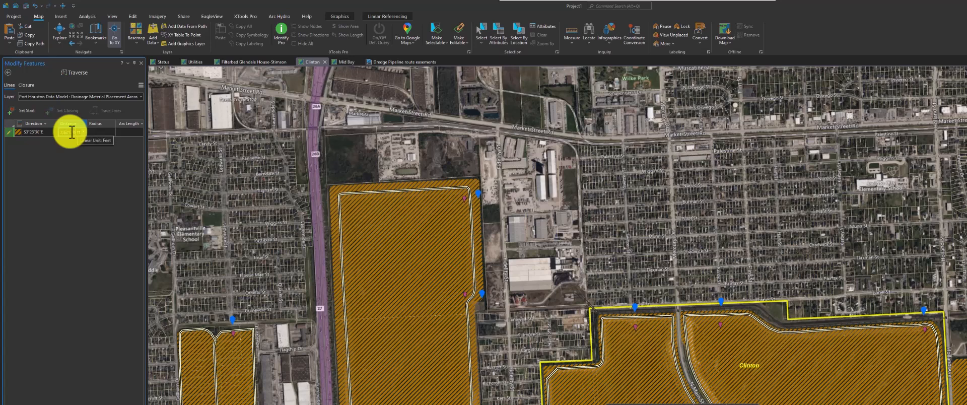
pyautogui.press('Return')
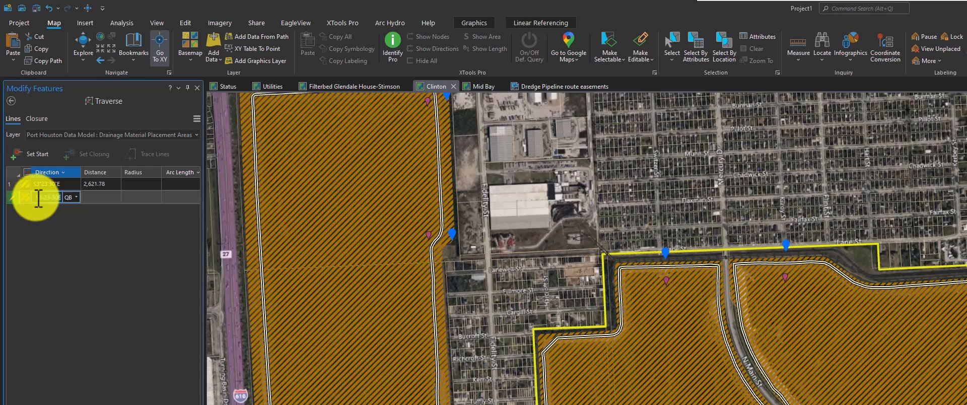
pyautogui.click(105, 196)
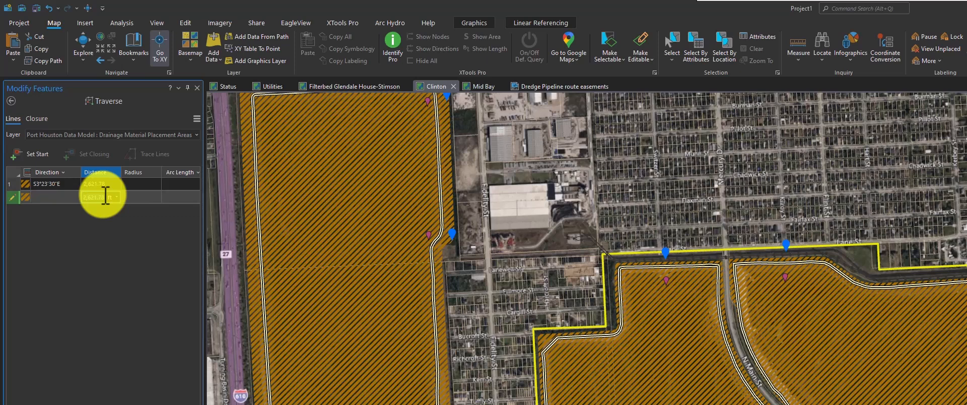
pyautogui.write('11')
pyautogui.press('Return')
pyautogui.press('Tab')
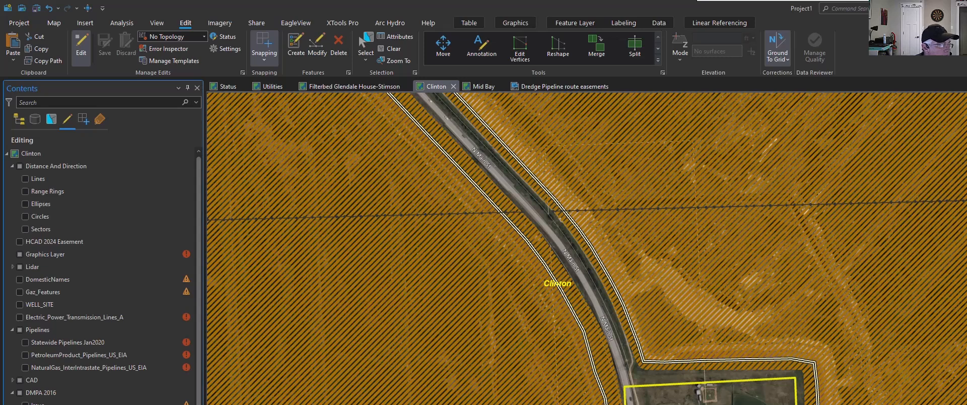
# Open the COGO Traverse tool with the Port Houston Data Model Easements layer as the target layer
pyautogui.click(31, 355)
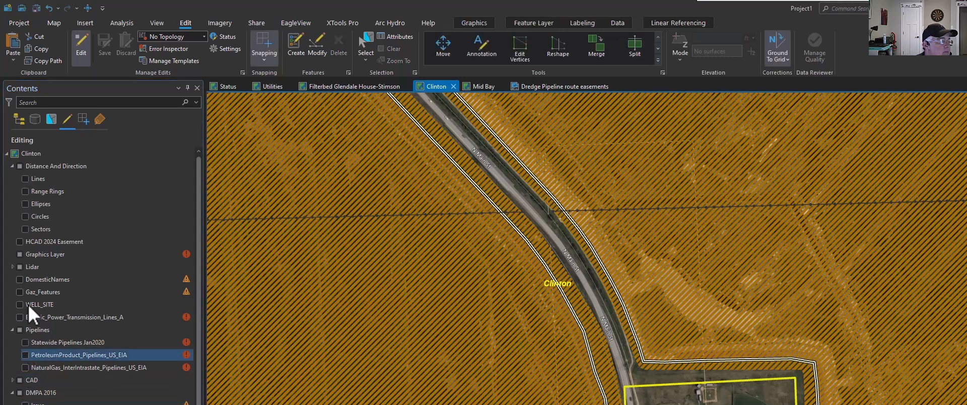
pyautogui.click(29, 216)
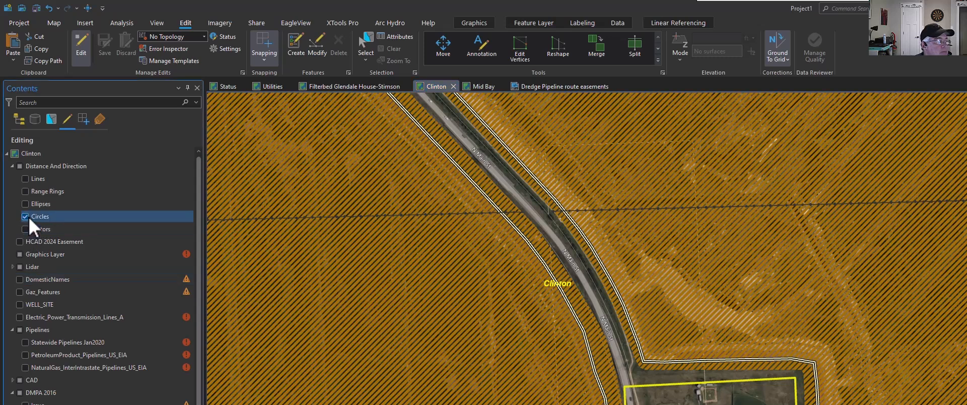
pyautogui.click(640, 53)
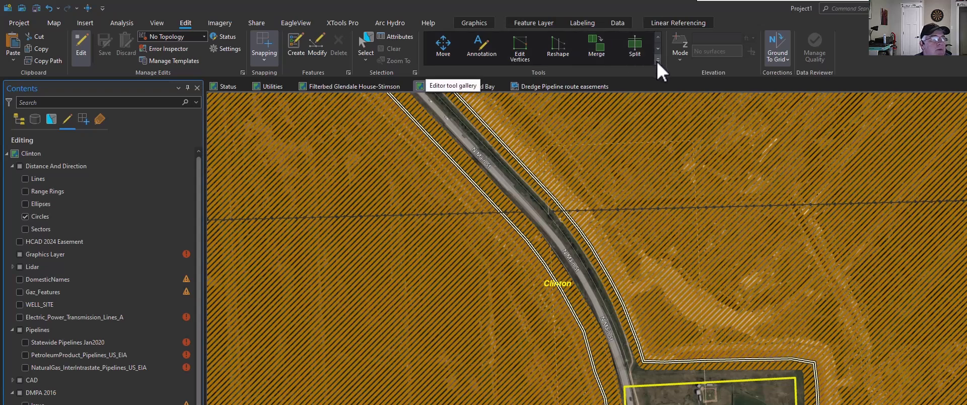
pyautogui.click(658, 60)
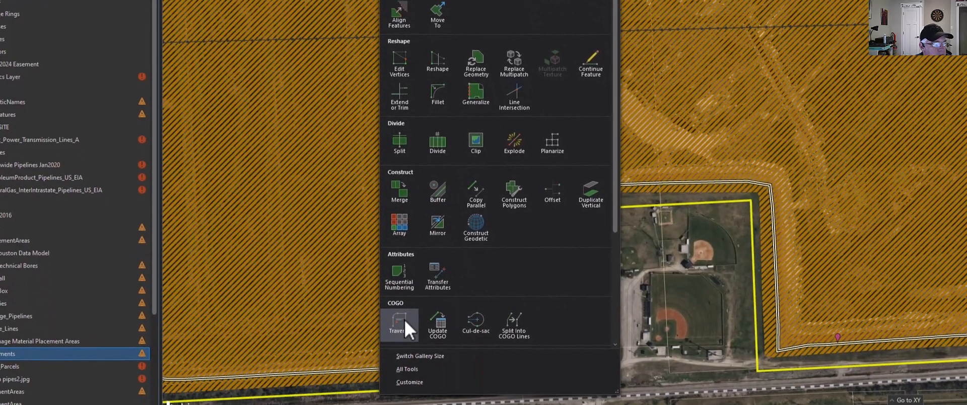
pyautogui.click(404, 320)
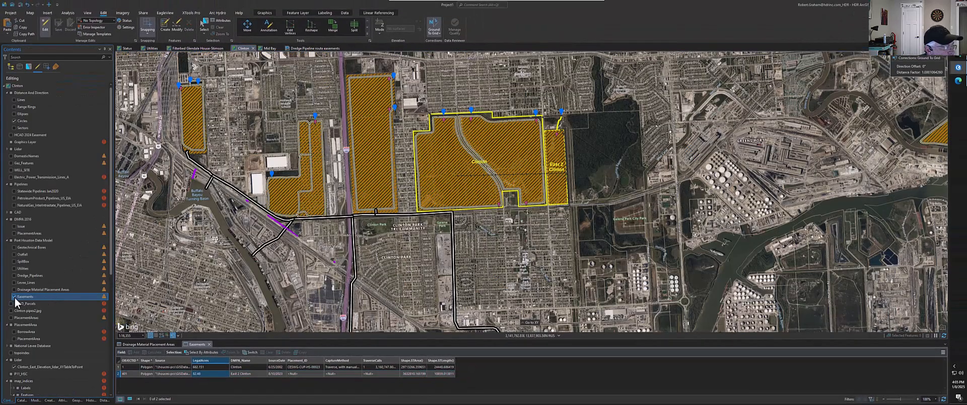
pyautogui.click(14, 297)
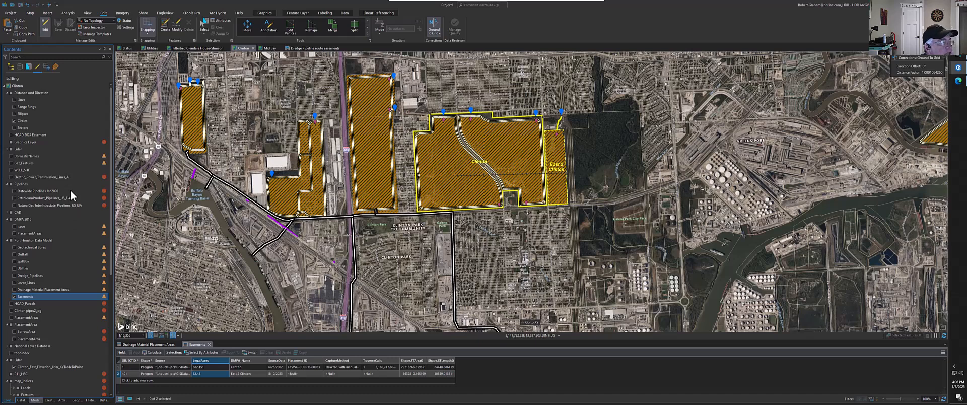
pyautogui.click(36, 400)
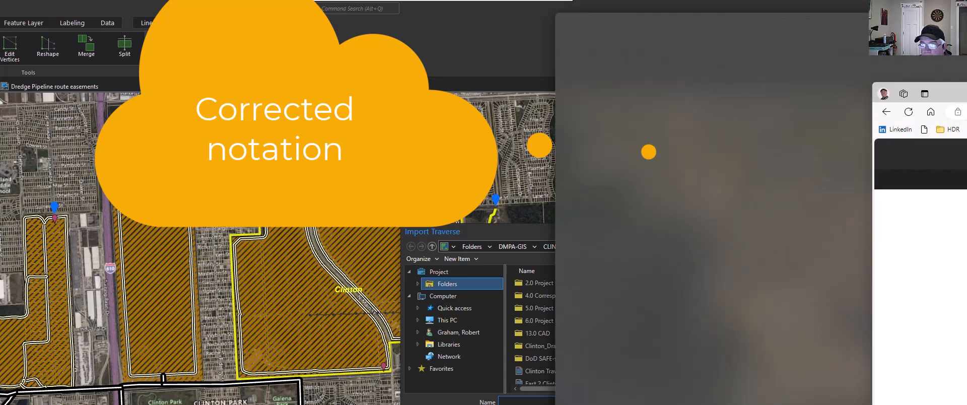
# Bring up the web browser's Traverse file format help page and look through the notation for its course types
pyautogui.moveTo(966, 93); pyautogui.dragTo(441, 57)
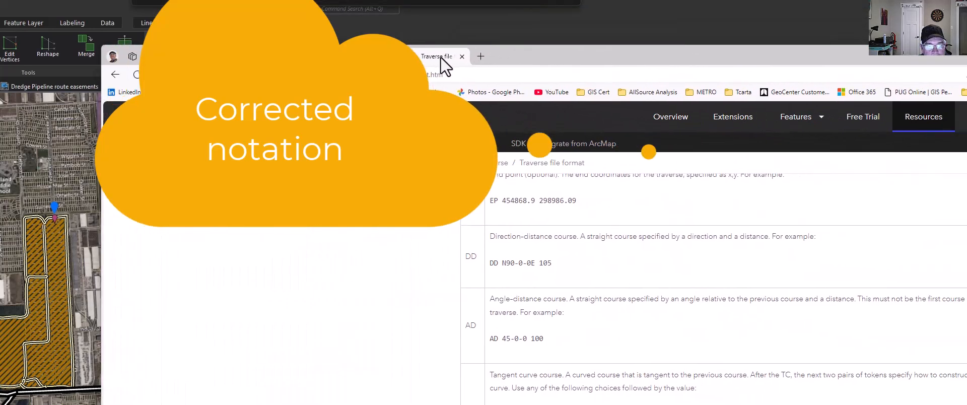
pyautogui.scroll(-6, 625, 373)
pyautogui.scroll(-6, 625, 303)
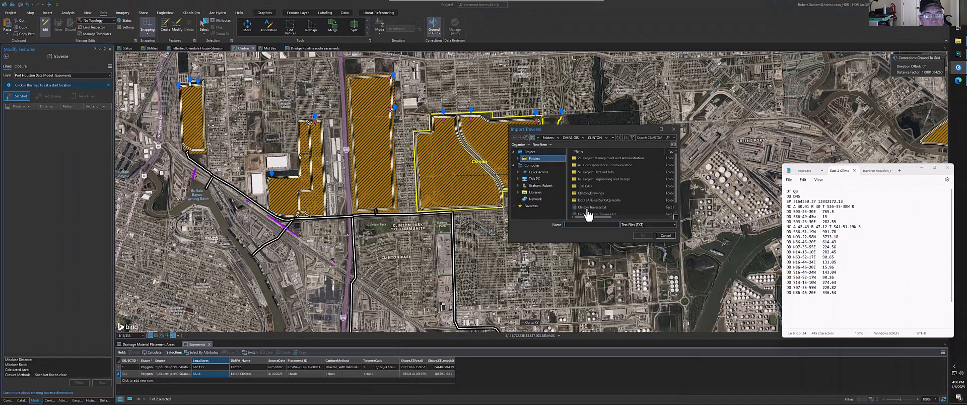
# Import East 2 Clinton Traverse.txt into the Easements traverse and finish it as a new polygon
pyautogui.click(609, 214)
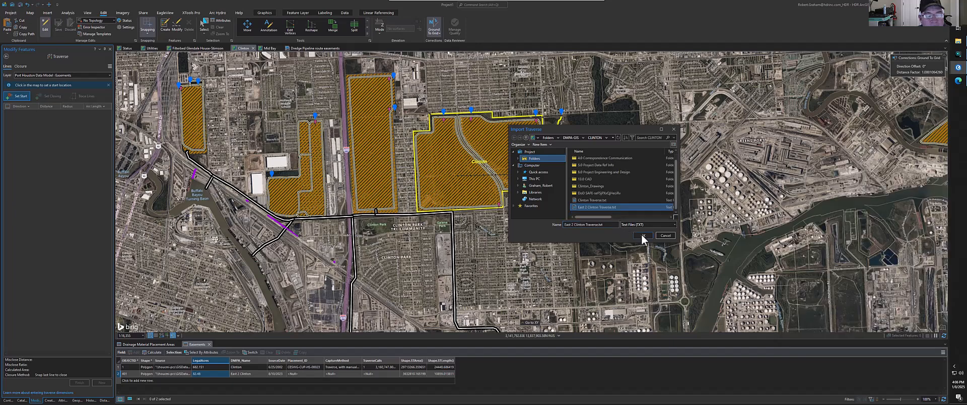
pyautogui.click(642, 234)
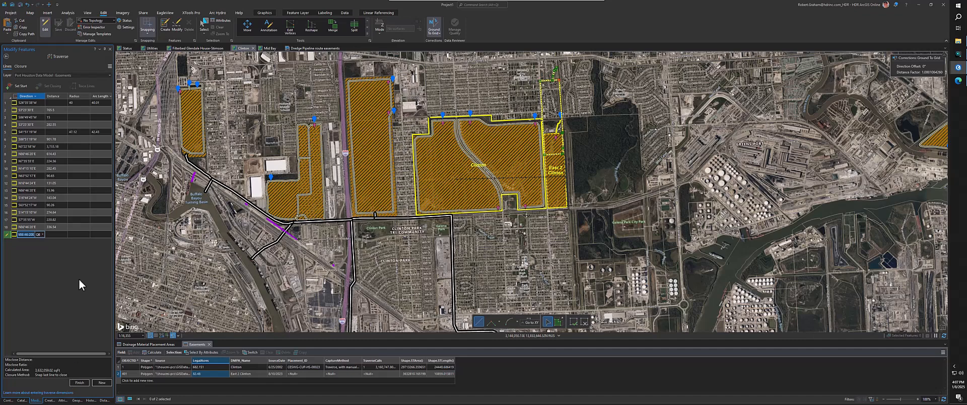
pyautogui.click(85, 119)
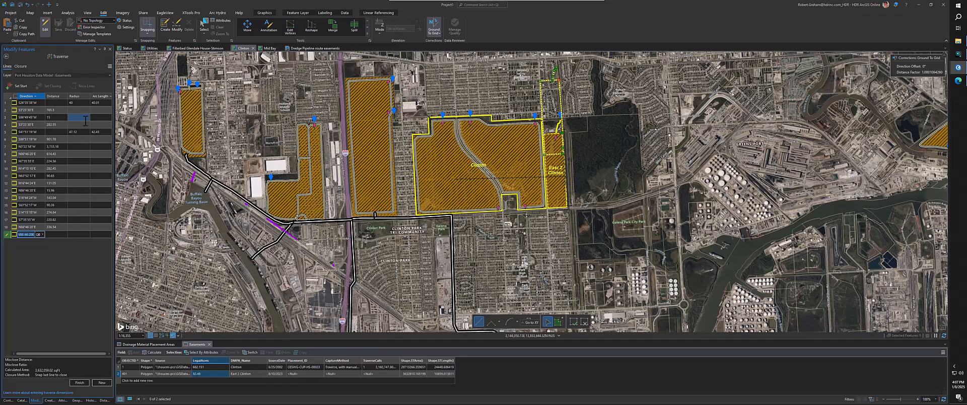
pyautogui.click(80, 383)
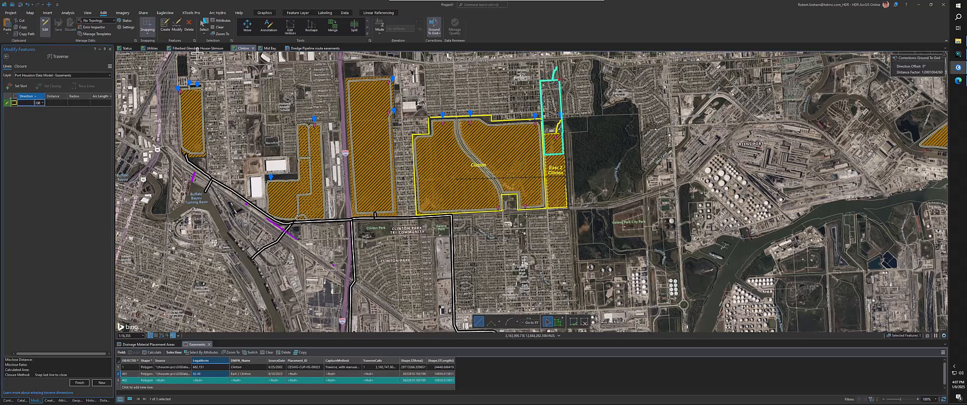
# Move the new easement polygon south so its southwest corner snaps to the East 2 Clinton easement vertex at Holland Ave and 19th St
pyautogui.click(247, 29)
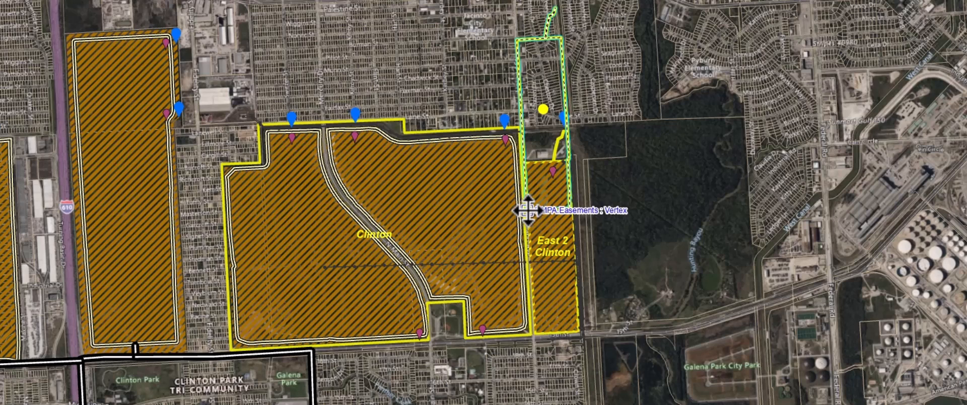
pyautogui.moveTo(528, 210); pyautogui.dragTo(536, 333)
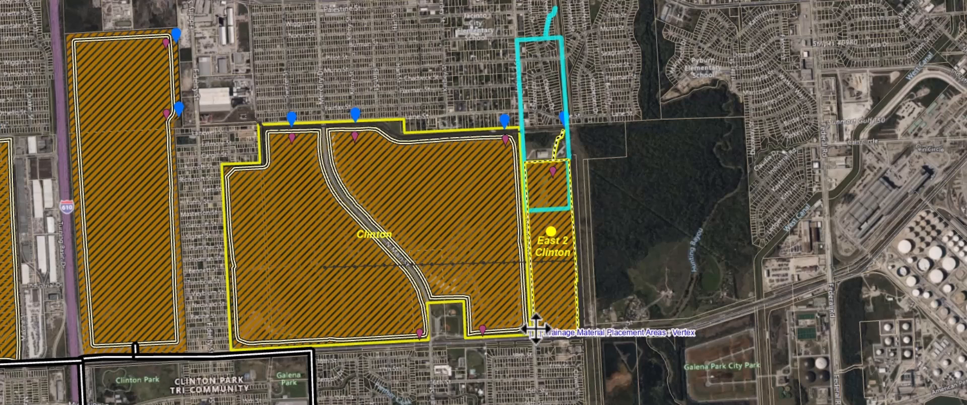
pyautogui.scroll(5, 536, 333)
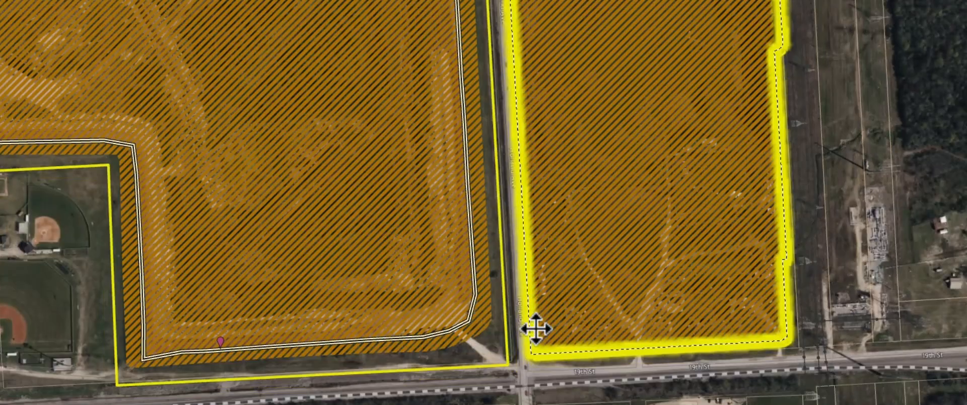
pyautogui.scroll(3, 536, 330)
pyautogui.scroll(-2, 536, 344)
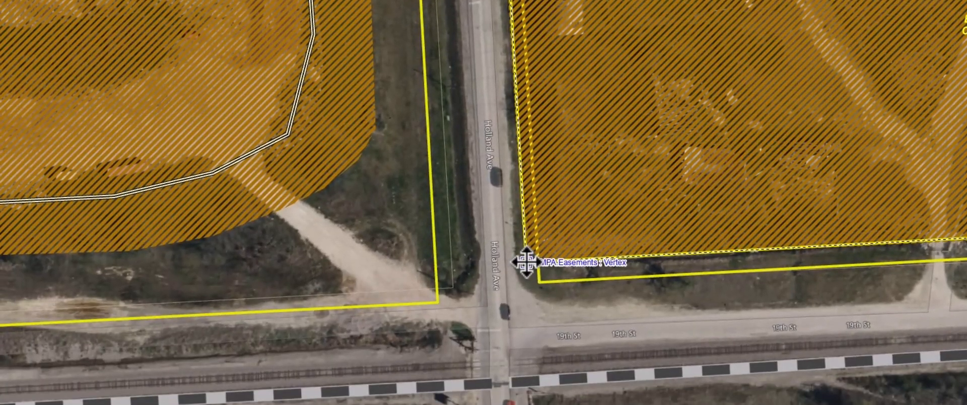
pyautogui.click(527, 262)
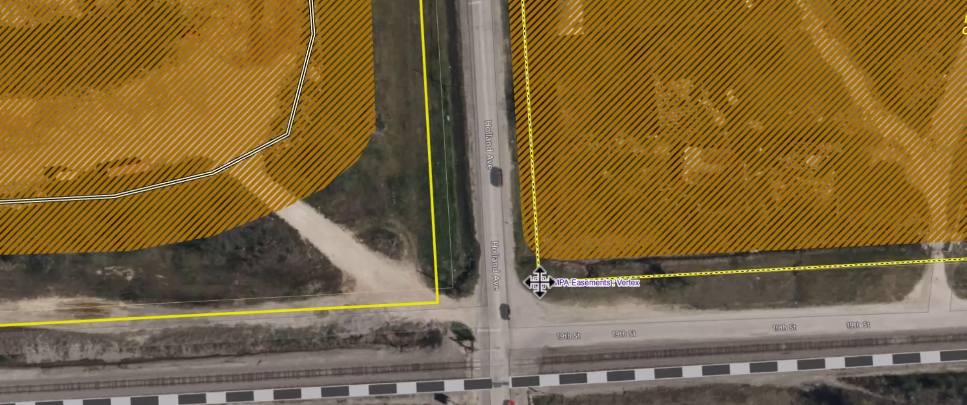
pyautogui.click(539, 282)
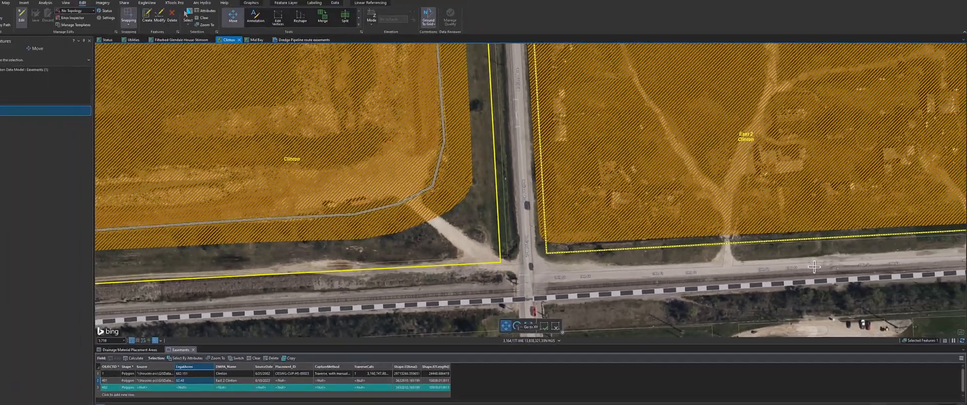
# Examine the moved easement polygon's alignment with the East 2 Clinton boundary along its full length, and activate Rotate
pyautogui.scroll(-2, 803, 265)
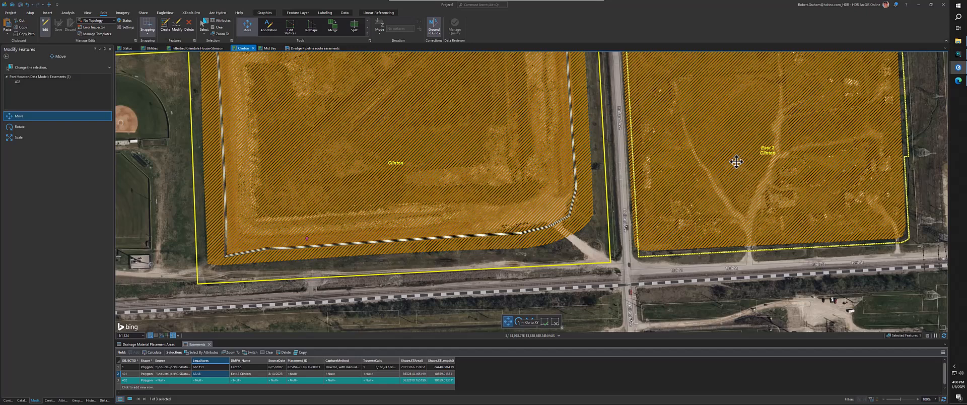
pyautogui.scroll(-3, 737, 161)
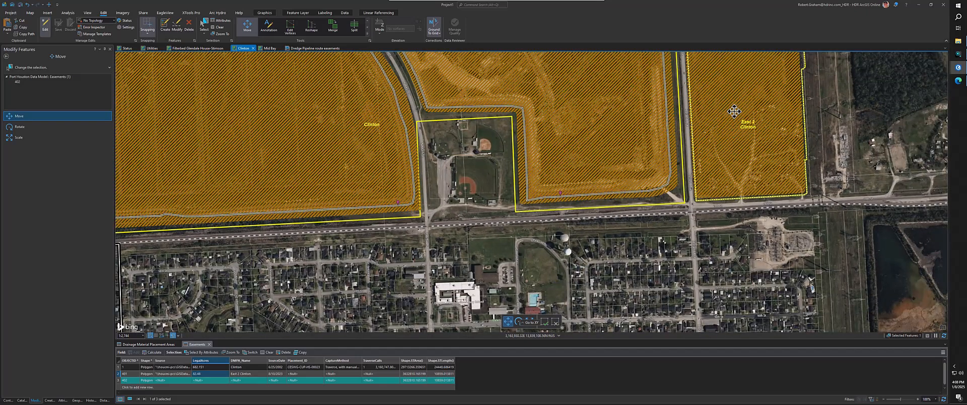
pyautogui.moveTo(739, 123); pyautogui.dragTo(740, 276)
pyautogui.moveTo(725, 146); pyautogui.dragTo(736, 276)
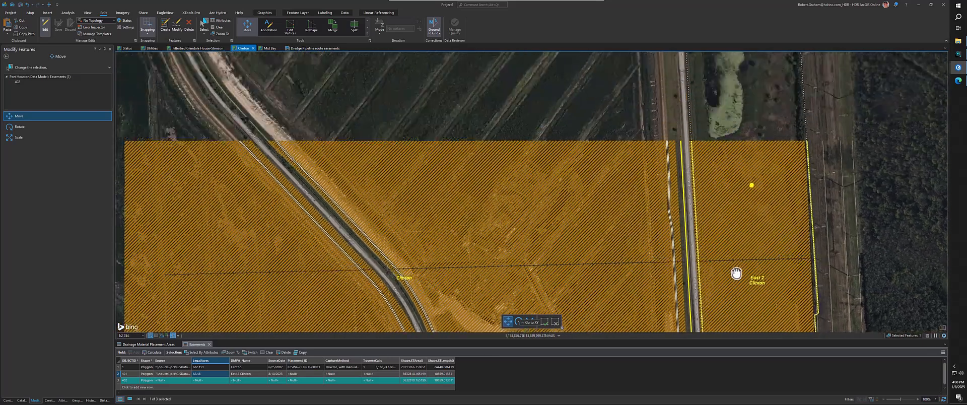
pyautogui.moveTo(721, 136); pyautogui.dragTo(725, 237)
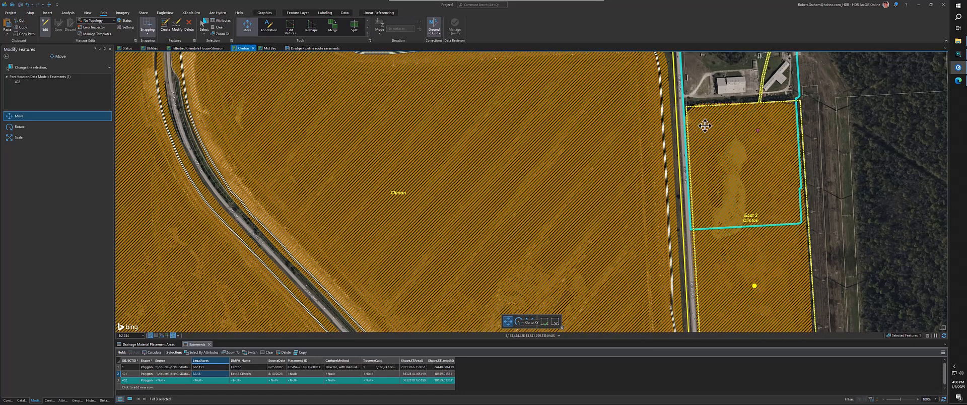
pyautogui.click(24, 128)
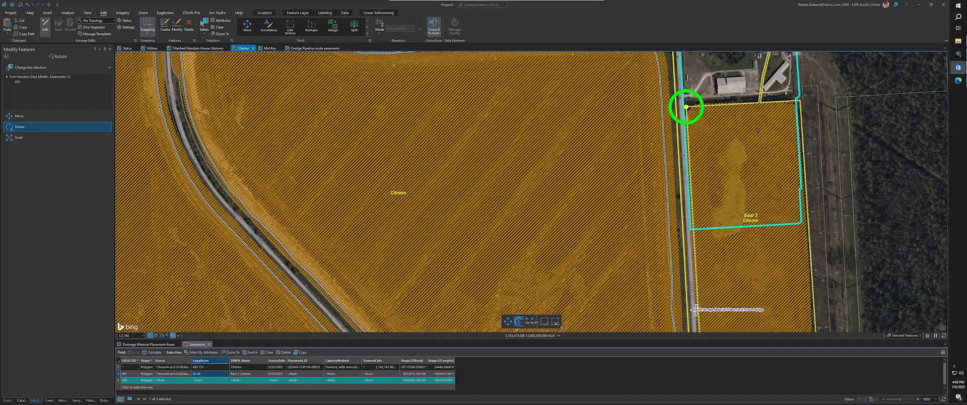
pyautogui.scroll(-2, 695, 309)
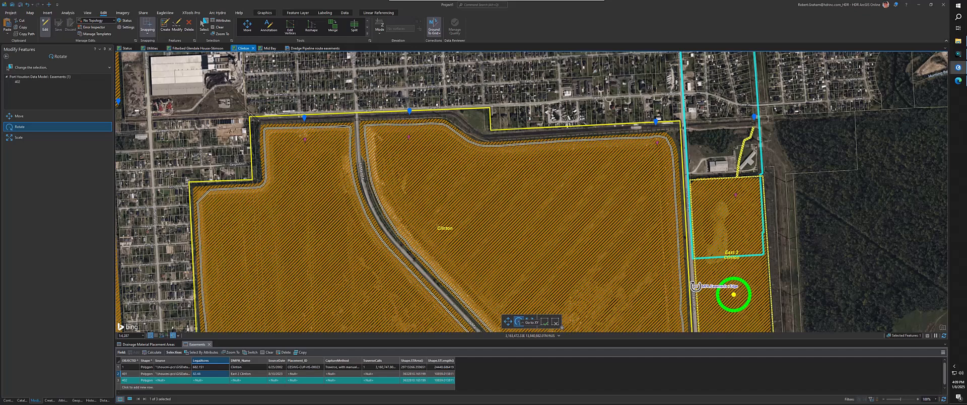
pyautogui.moveTo(698, 289); pyautogui.dragTo(662, 148)
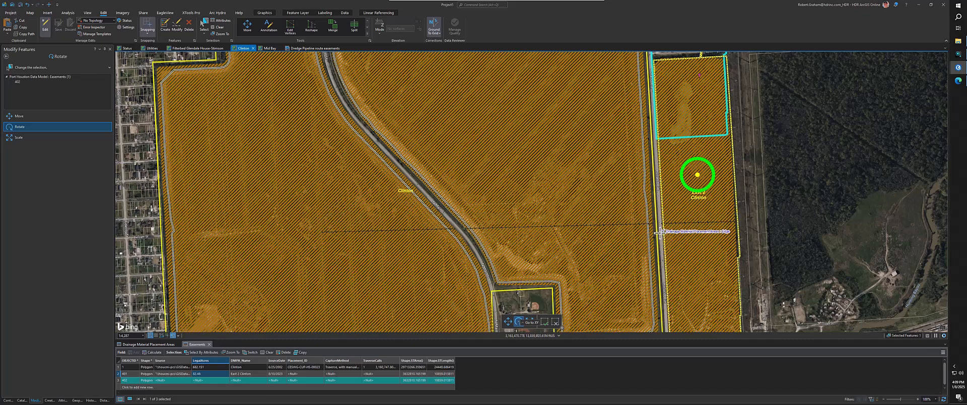
pyautogui.scroll(-2, 659, 225)
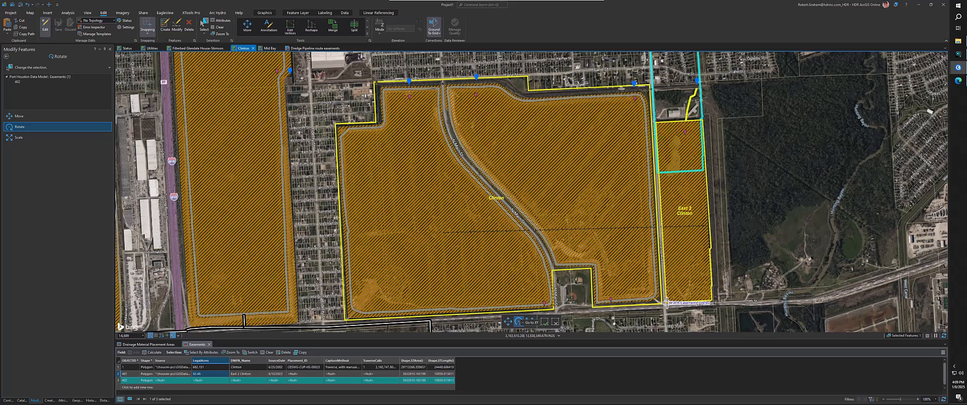
# Complete the new polygon's move, select the East 2 Clinton easement, and check its boundary along 19th St
pyautogui.click(667, 303)
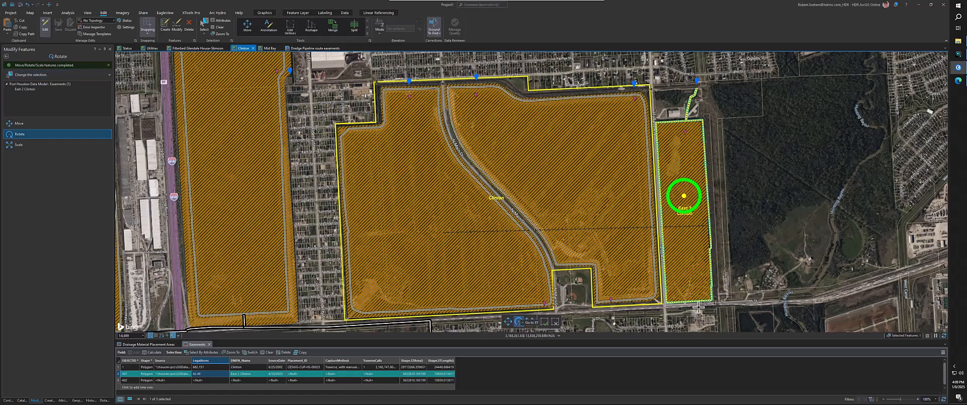
pyautogui.scroll(3, 698, 307)
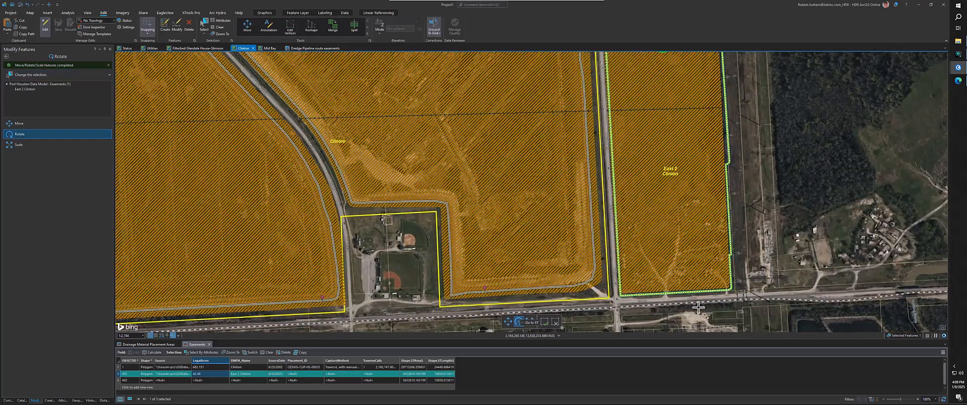
pyautogui.scroll(3, 698, 305)
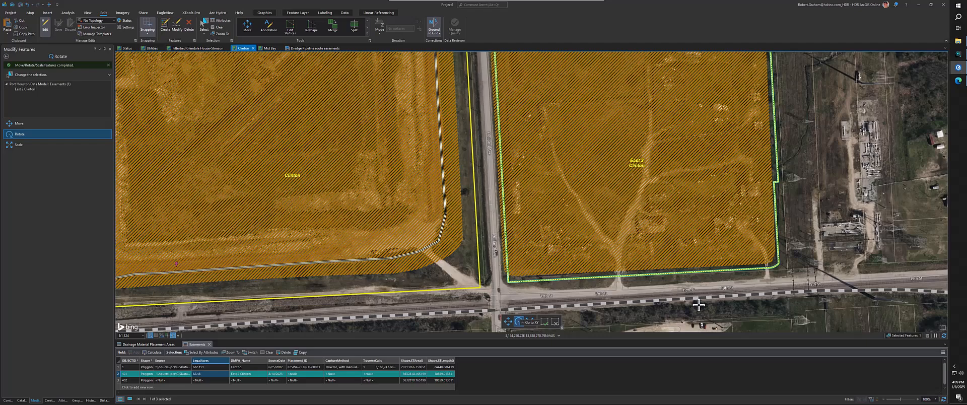
pyautogui.scroll(-2, 698, 305)
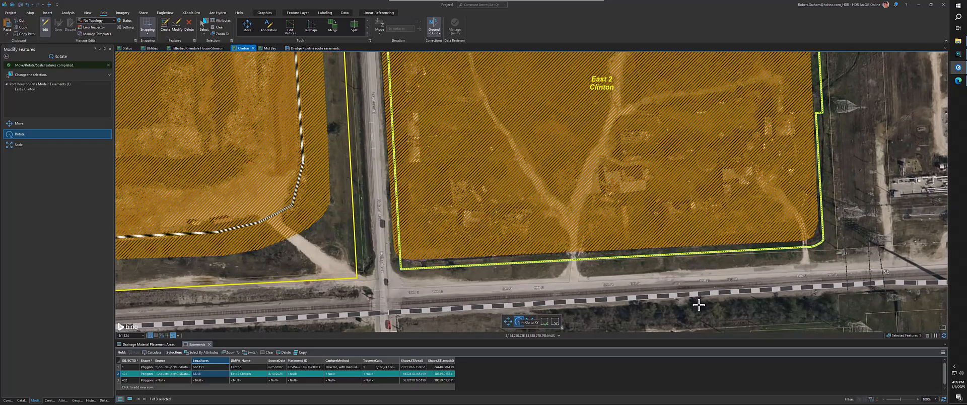
# Delete the duplicate traverse polygon's unnamed record, OBJECTID 402, from the Easements table, keeping the East 2 Clinton record
pyautogui.scroll(-4, 698, 305)
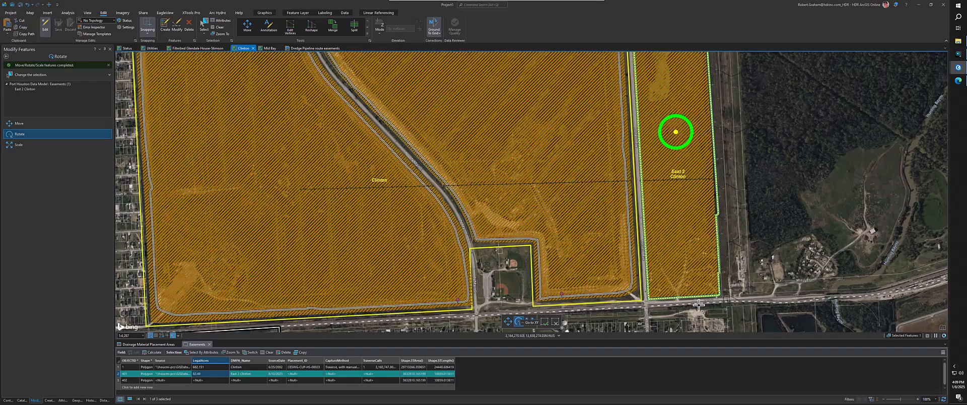
pyautogui.scroll(-4, 699, 305)
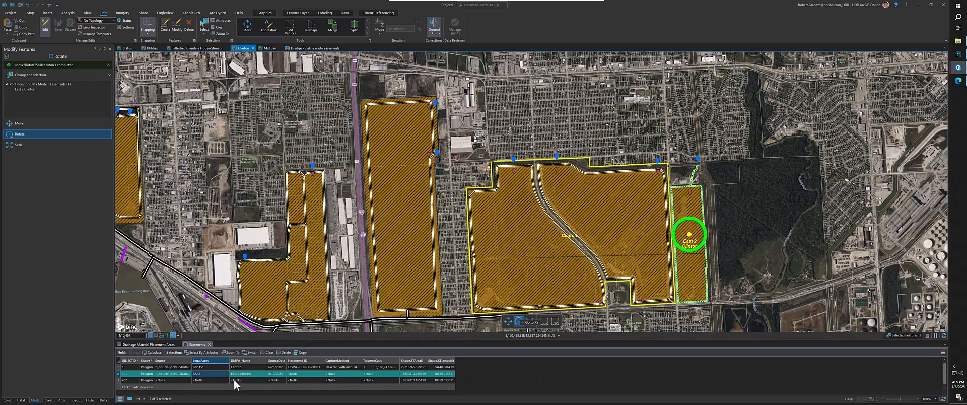
pyautogui.click(117, 380)
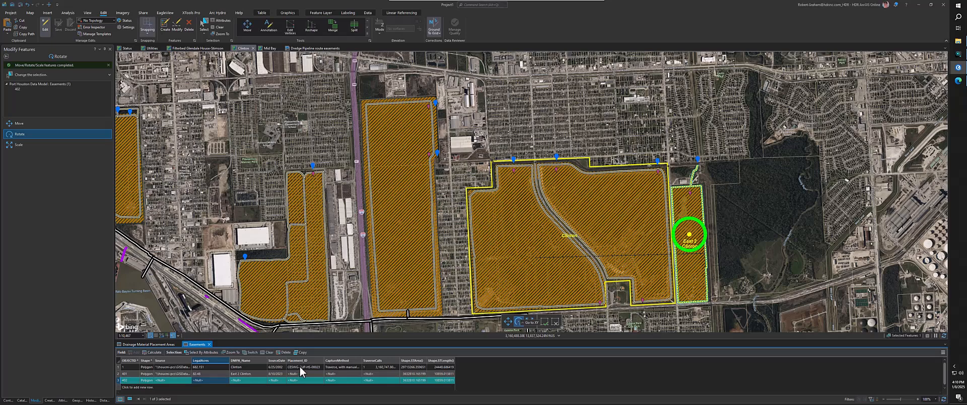
pyautogui.click(545, 323)
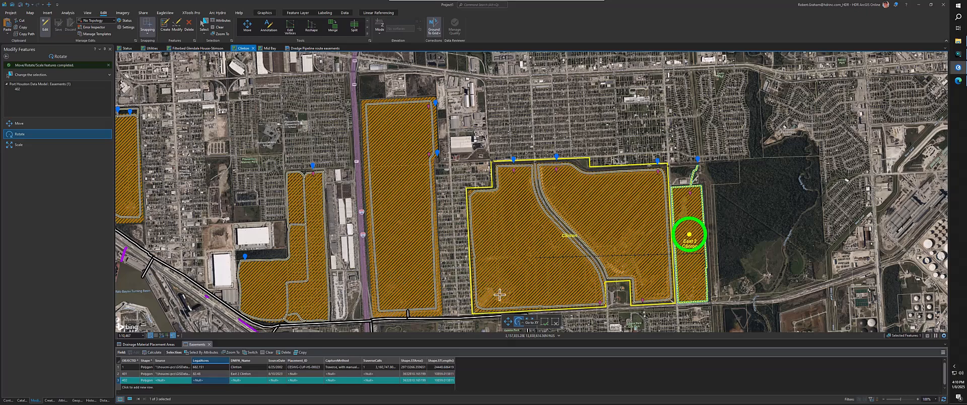
pyautogui.press('XF86AudioLowerVolume')
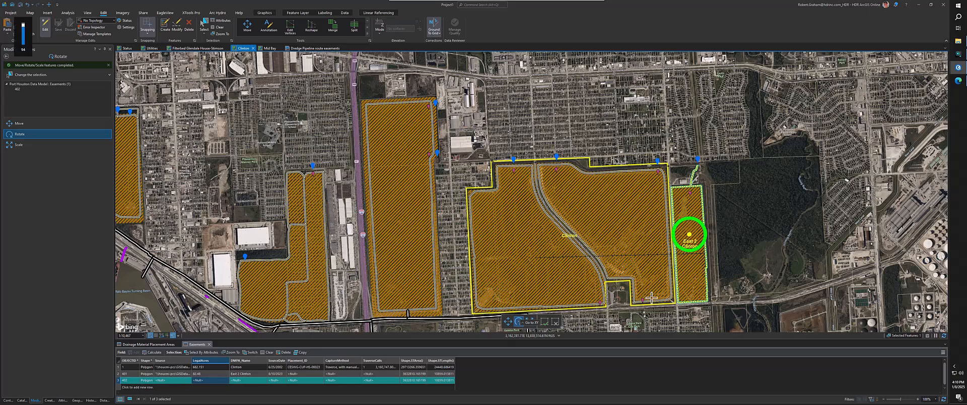
pyautogui.rightClick(119, 383)
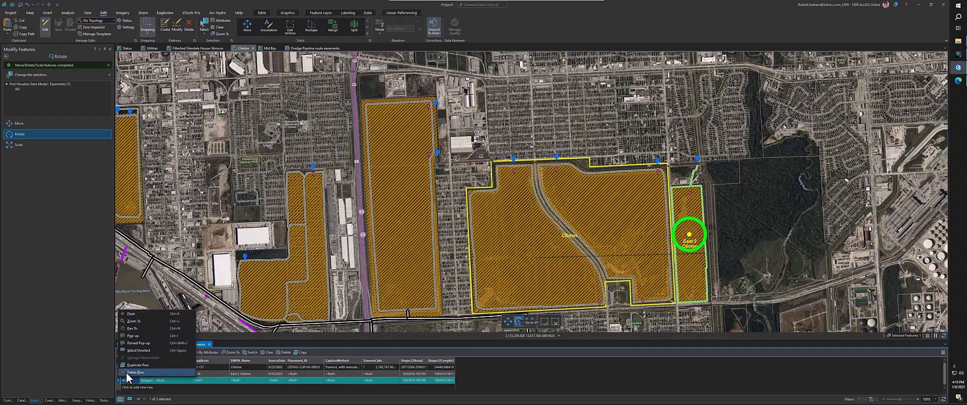
pyautogui.click(133, 372)
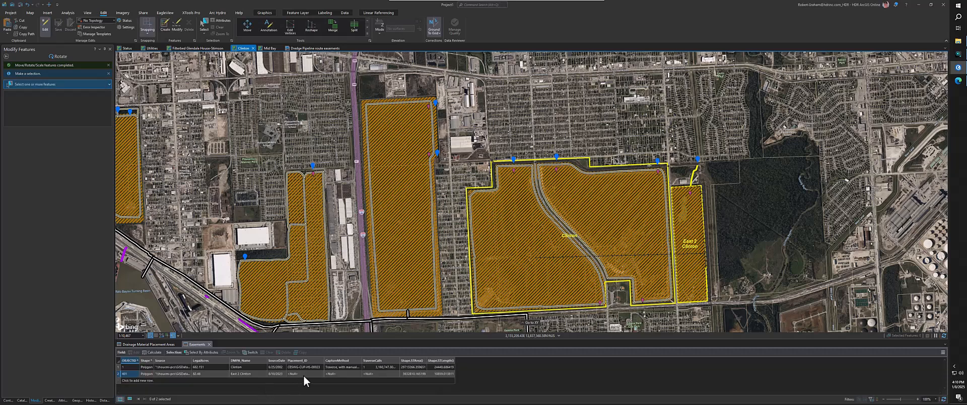
# Fill the East 2 Clinton record's CaptureMethod with the copied Clinton capture-method text and paste the traverse file's calls into TraverseCalls
pyautogui.click(334, 374)
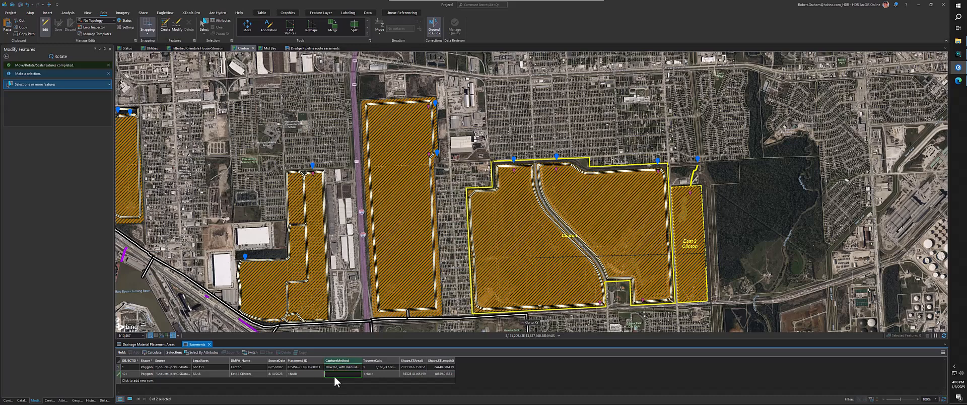
pyautogui.hotkey('ctrl', 'v')
pyautogui.press('Tab')
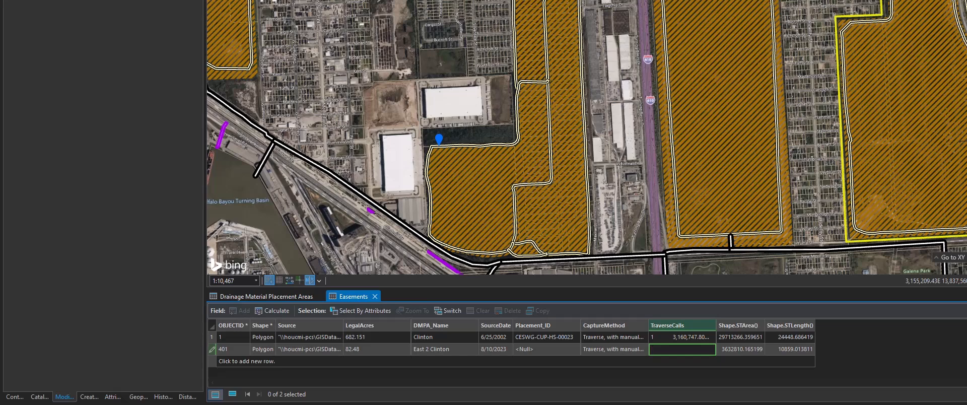
pyautogui.click(683, 353)
pyautogui.write('DT QB DU DMS SP 3164350.37 13842172.13 NC A 40.01 R 40 T S26-35-38W R DD S03-23-30E 765.5 DD S86-49-45w 15 DD S03-23-30E 282.55 NC A 42.43 R 47.12 T S41-51-19W R DD S86-51-19W 901.78 DD N03-22-58W 3733.18 DD N86-46-20E 614.43 DD N07-35-55E 224.56 DD N14-15-10E 282.45 DD N63-52-17E 90.65 DD N16-44-24E 131.05 DD N86-46-20E 15.96 DD S16-44-24W 143.04 DD S63-52-17W 90.26 DD S14-15-10W 274.64 DD S07-35-55W 220.82 DD N86-46-20E 336.54')
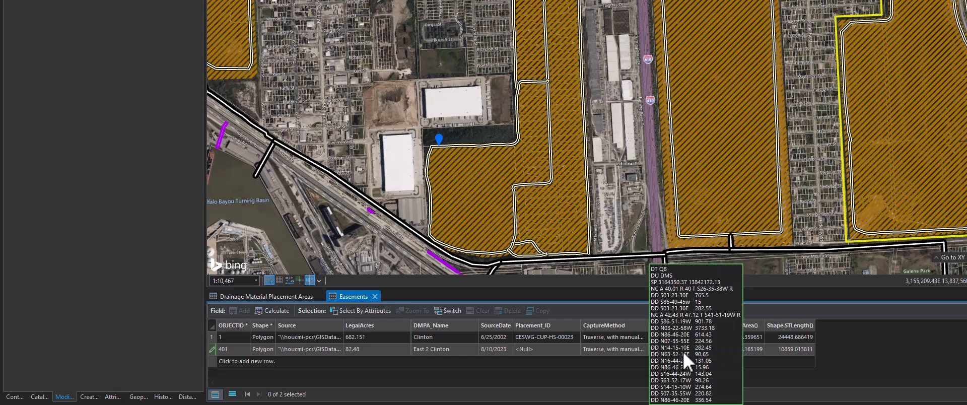
pyautogui.press('Return')
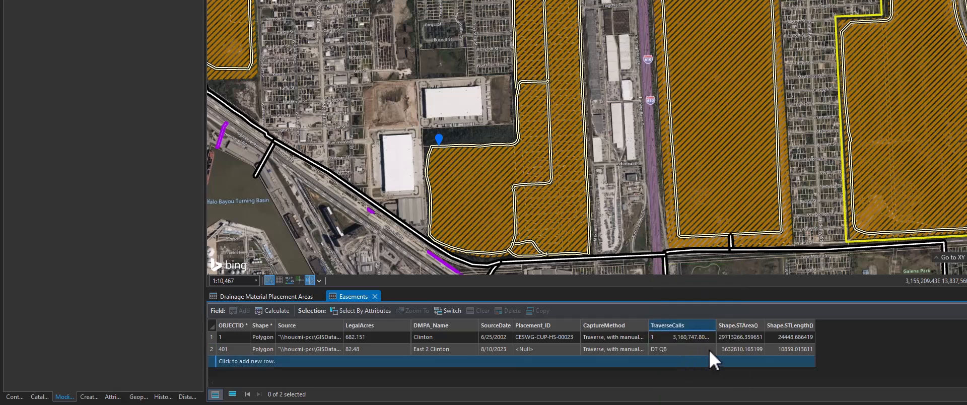